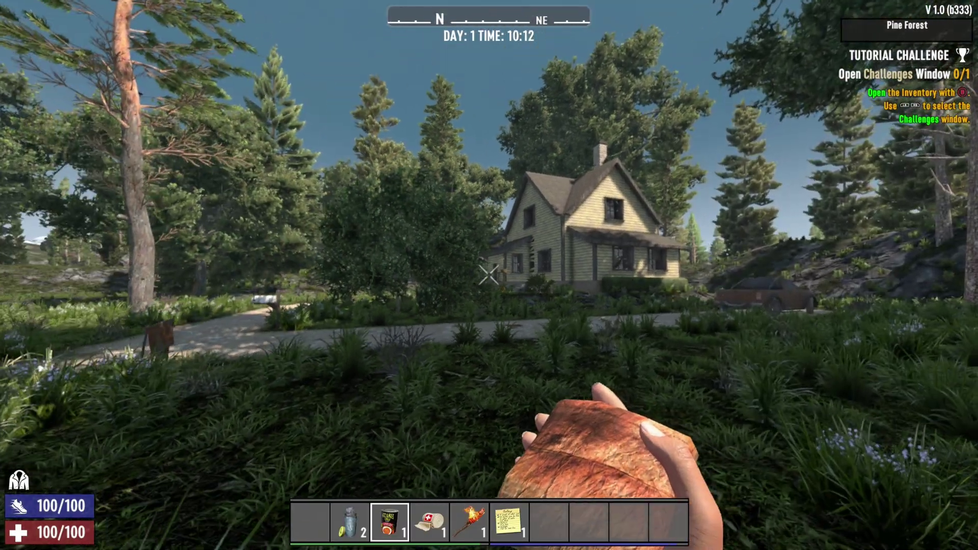
# - Exit 7 Days to Die through the Xbox guide back to the Home dashboard
pyautogui.press('w')
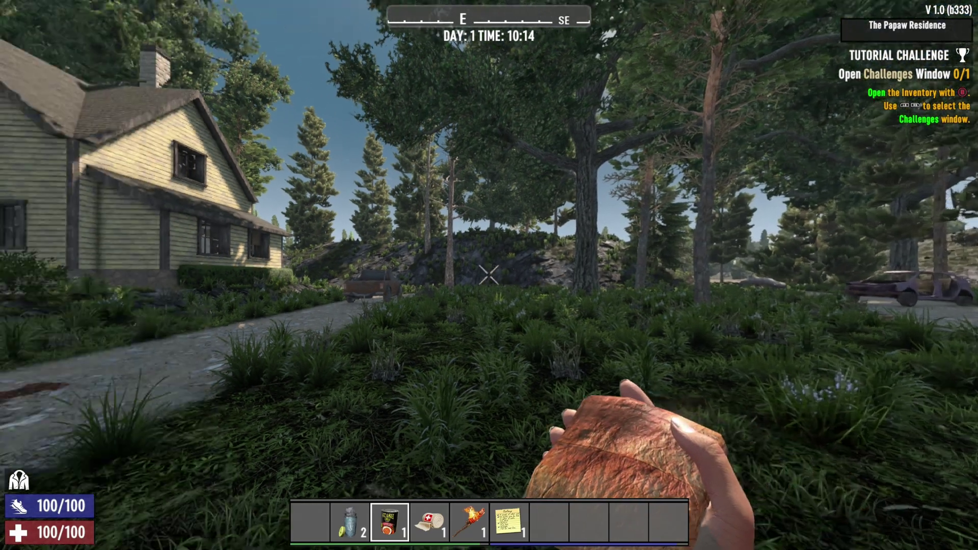
pyautogui.press('super')
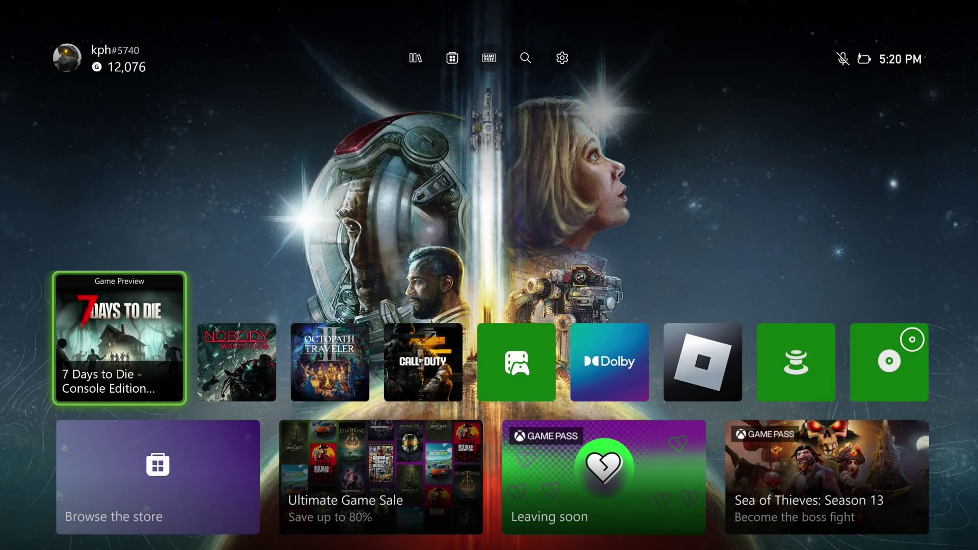
# - Open Settings > General > TV & display options on the Xbox
pyautogui.press('Up')
pyautogui.press('Right')
pyautogui.press('Right')
pyautogui.press('Right')
pyautogui.press('Right')
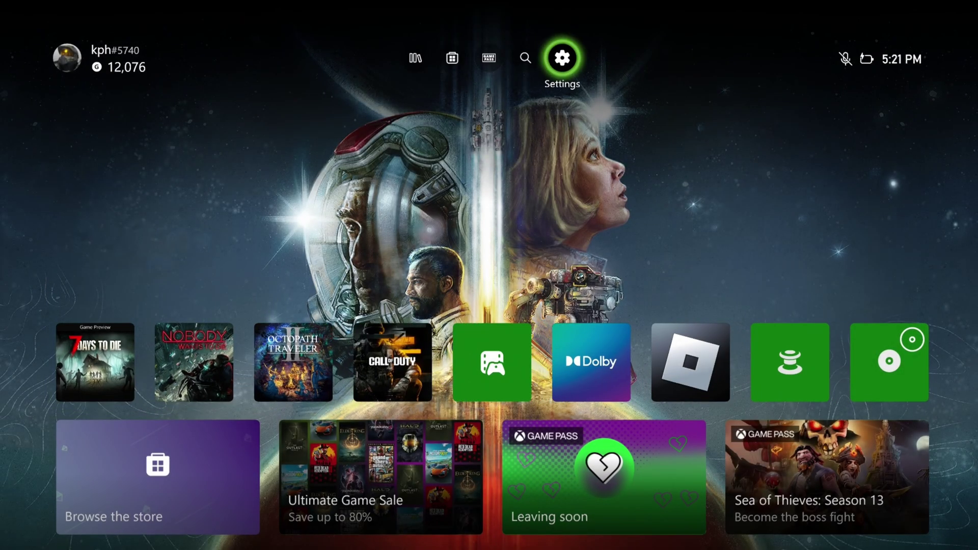
pyautogui.press('Return')
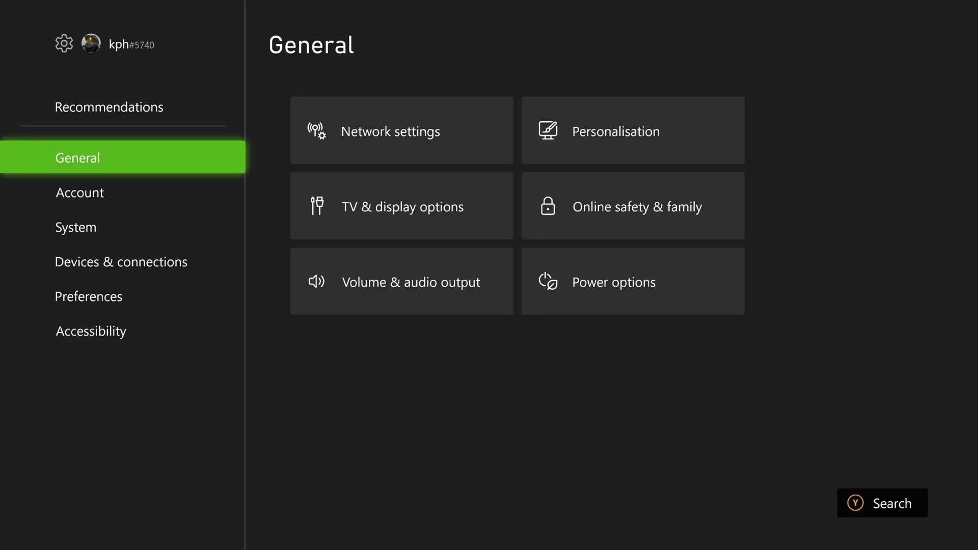
pyautogui.press('Right')
pyautogui.press('Down')
pyautogui.press('Return')
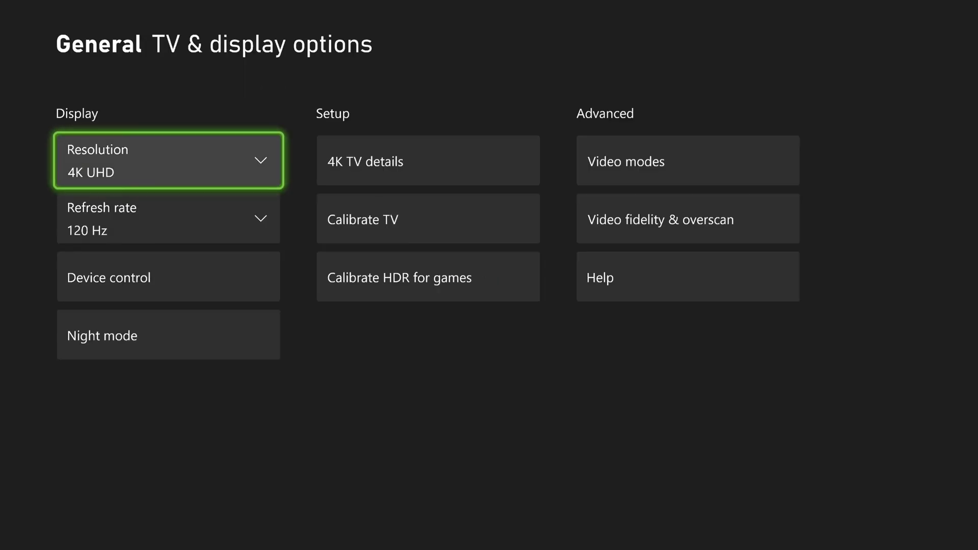
# - Keep the resolution at 4K UHD and the refresh rate at 120 Hz
pyautogui.press('Return')
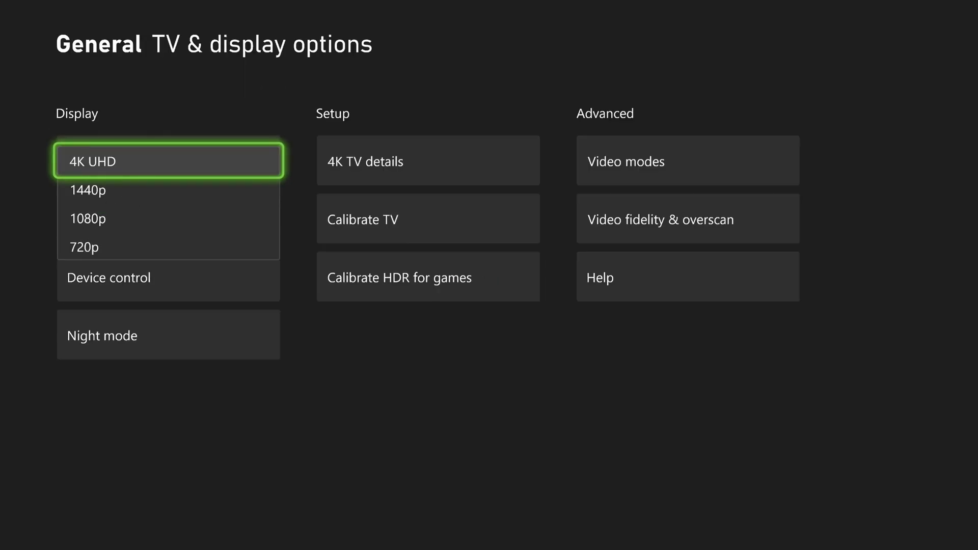
pyautogui.press('Down')
pyautogui.press('Down')
pyautogui.press('Down')
pyautogui.press('Up')
pyautogui.press('Up')
pyautogui.press('Up')
pyautogui.press('Down')
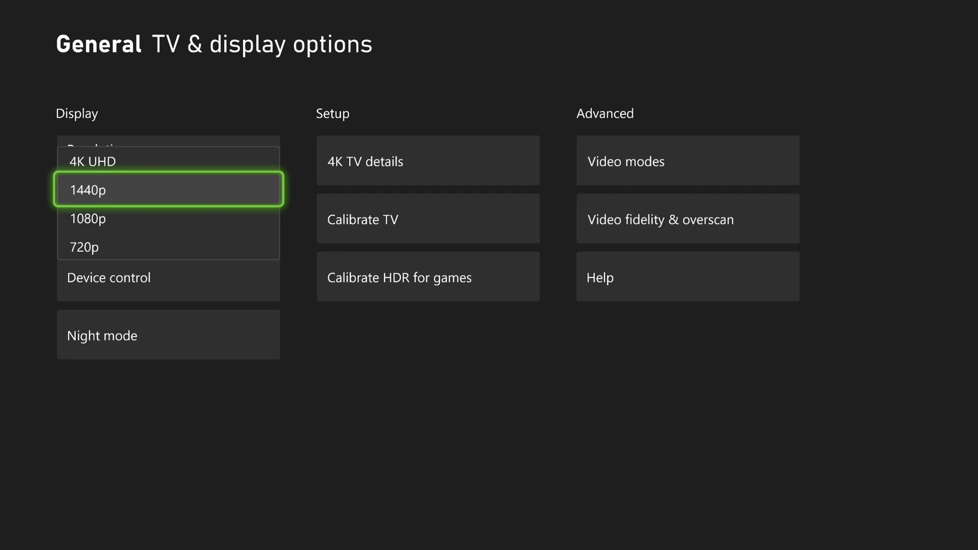
pyautogui.press('Escape')
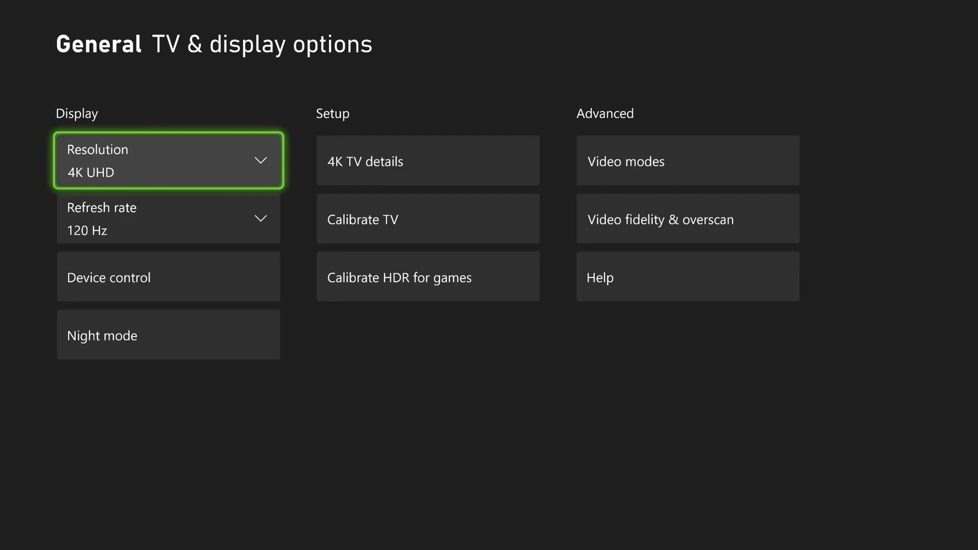
pyautogui.press('Down')
pyautogui.press('Return')
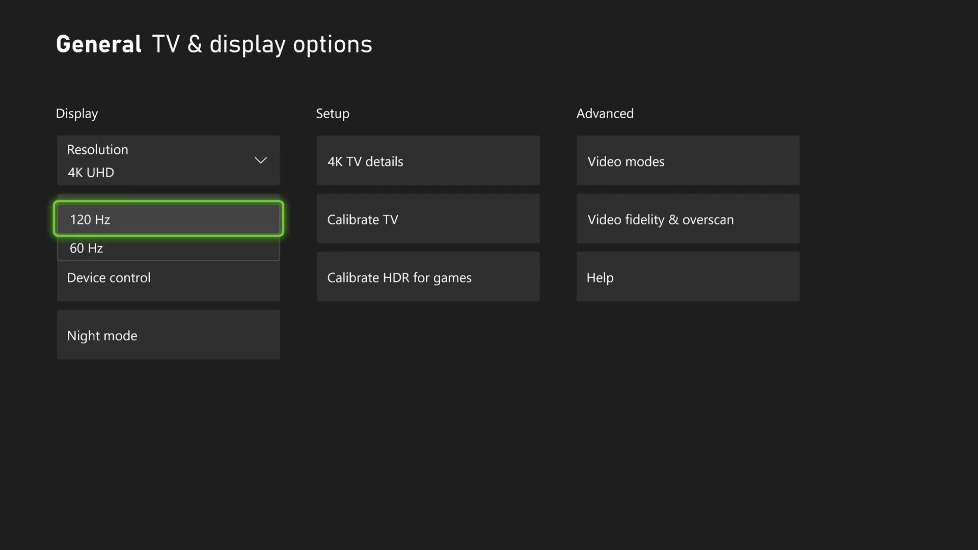
pyautogui.press('Return')
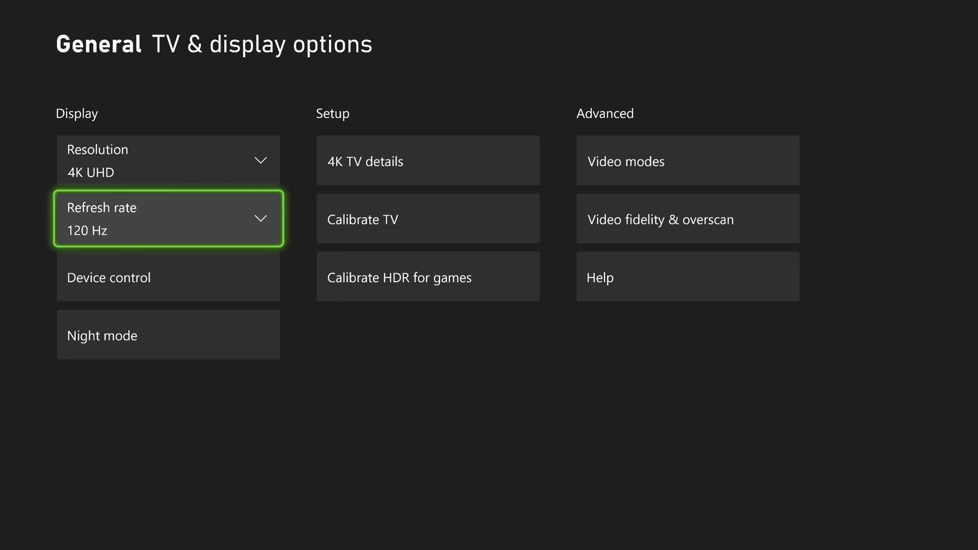
pyautogui.press('Right')
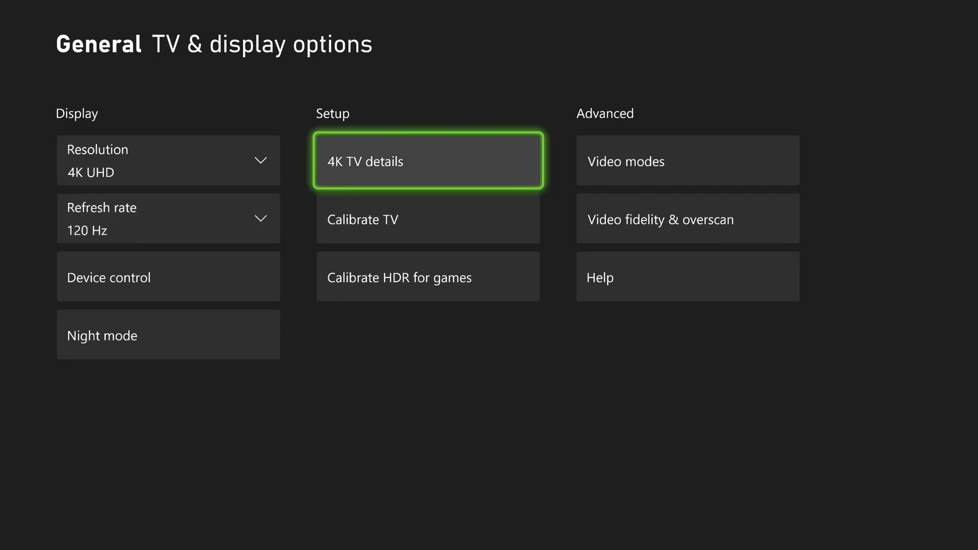
pyautogui.press('Return')
pyautogui.press('Escape')
pyautogui.press('Right')
pyautogui.press('Return')
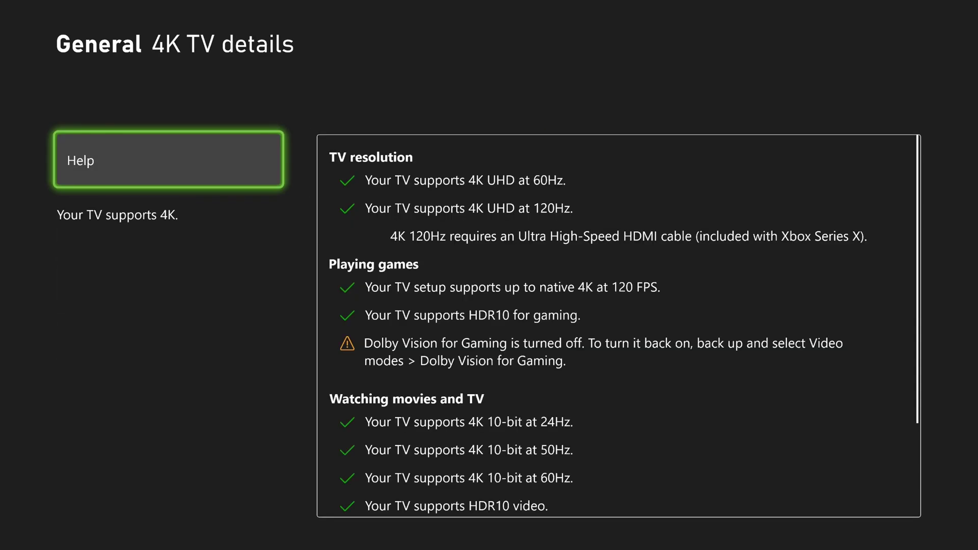
pyautogui.press('Right')
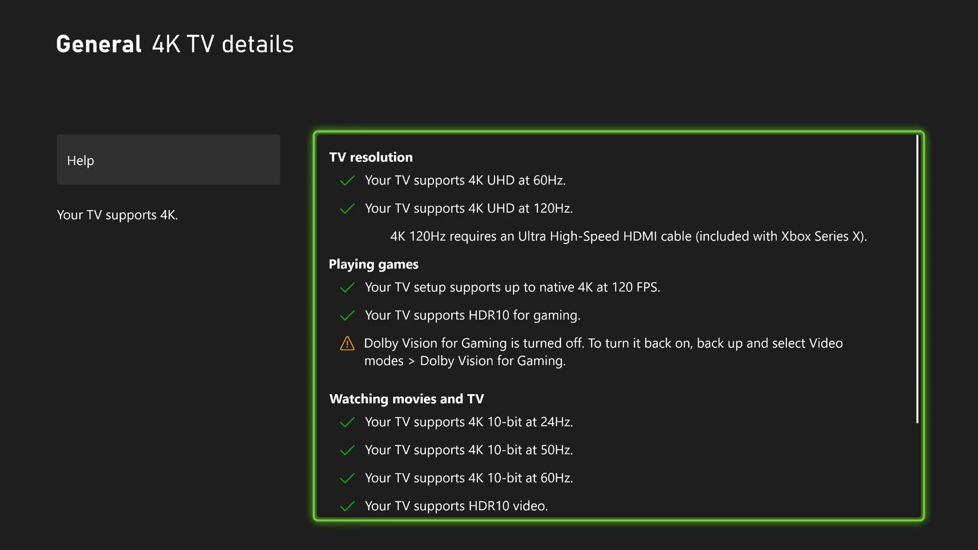
pyautogui.press('Escape')
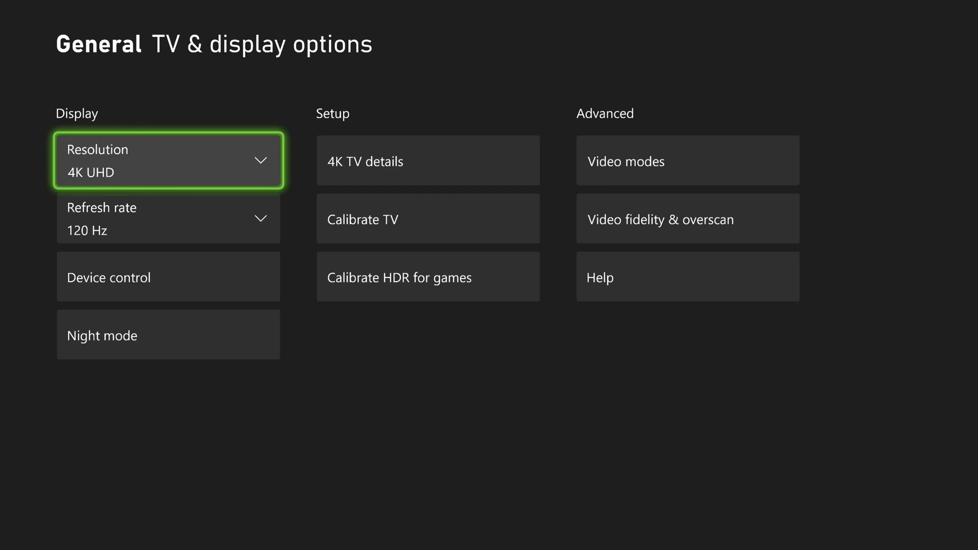
pyautogui.press('Right')
pyautogui.press('Down')
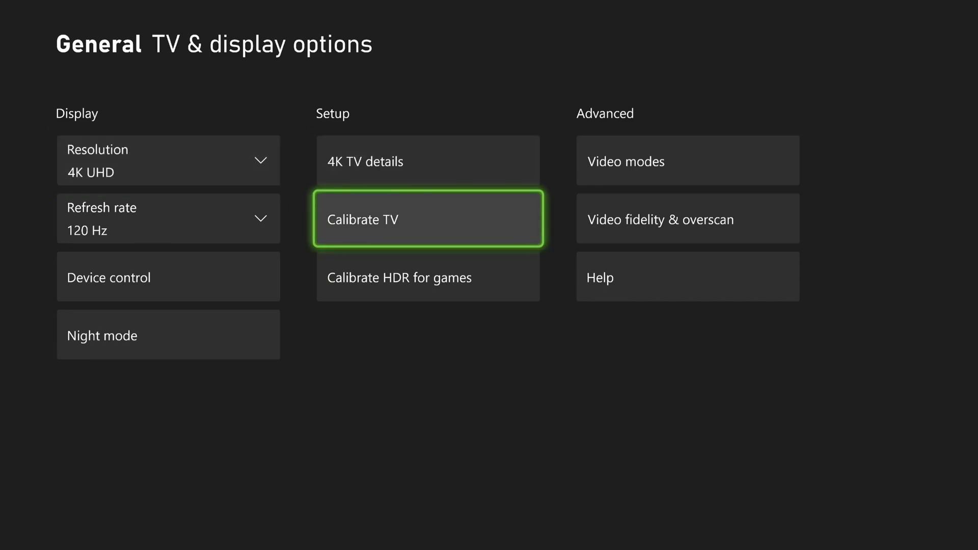
pyautogui.press('Down')
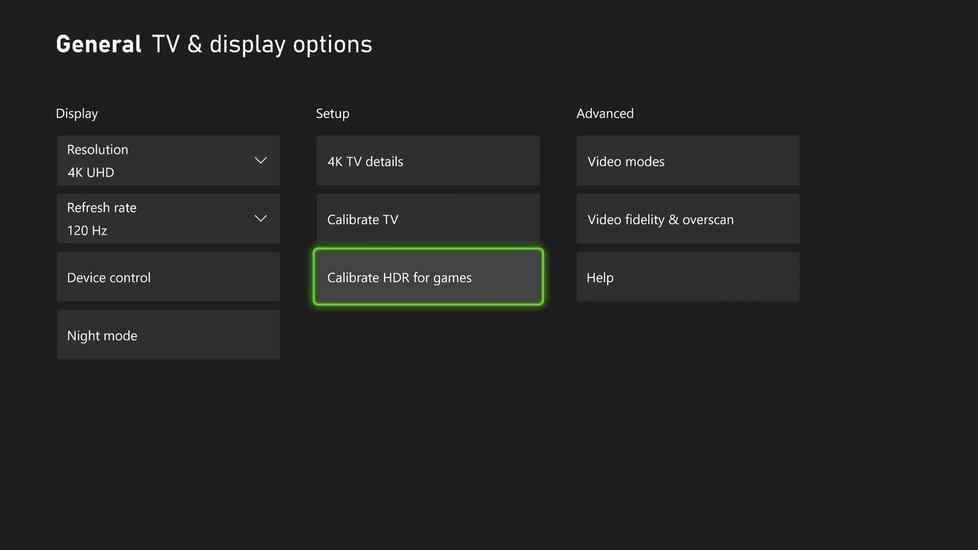
# - Open Video modes and read the Allow 4K, Allow HDR10, Dolby Vision and Auto HDR options
pyautogui.press('Up')
pyautogui.press('Right')
pyautogui.press('Up')
pyautogui.press('Return')
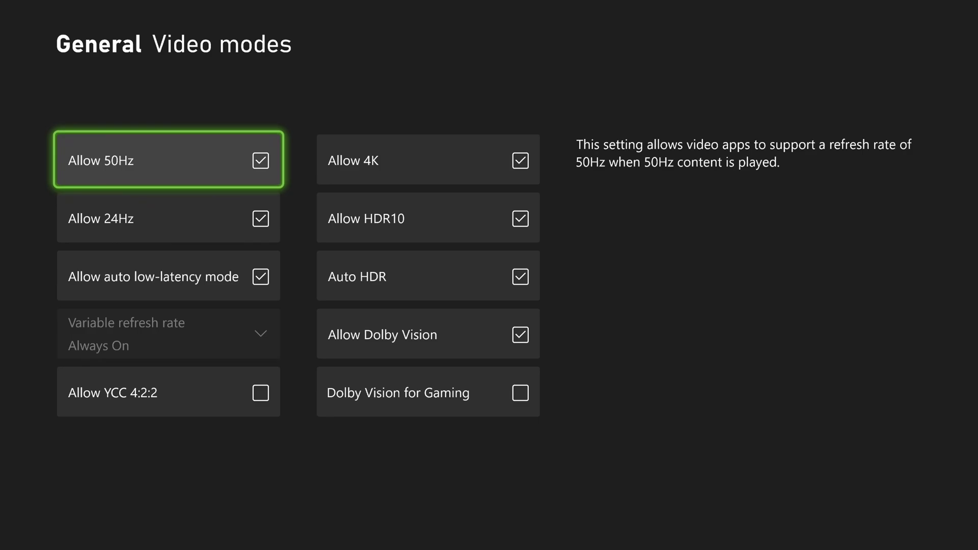
pyautogui.press('Down')
pyautogui.press('Down')
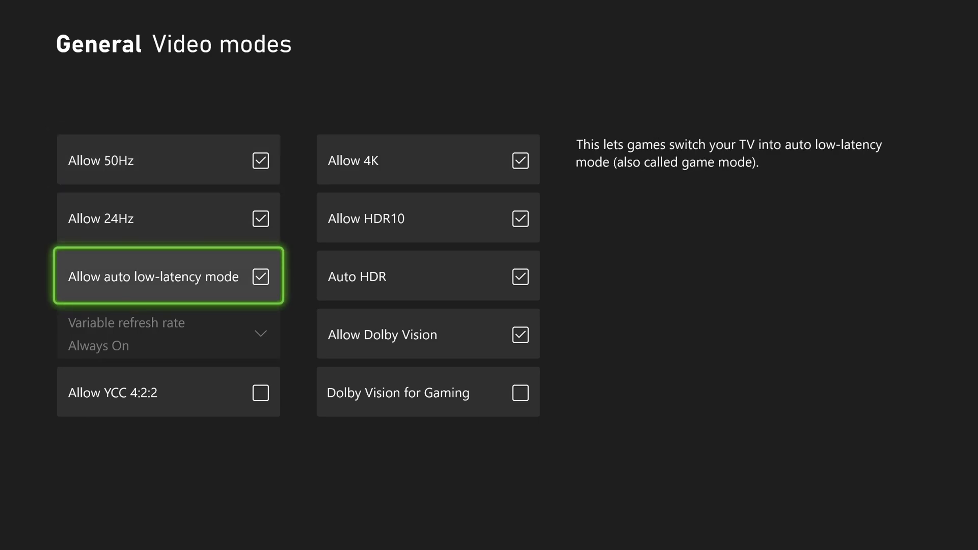
pyautogui.press('Right')
pyautogui.press('Up')
pyautogui.press('Up')
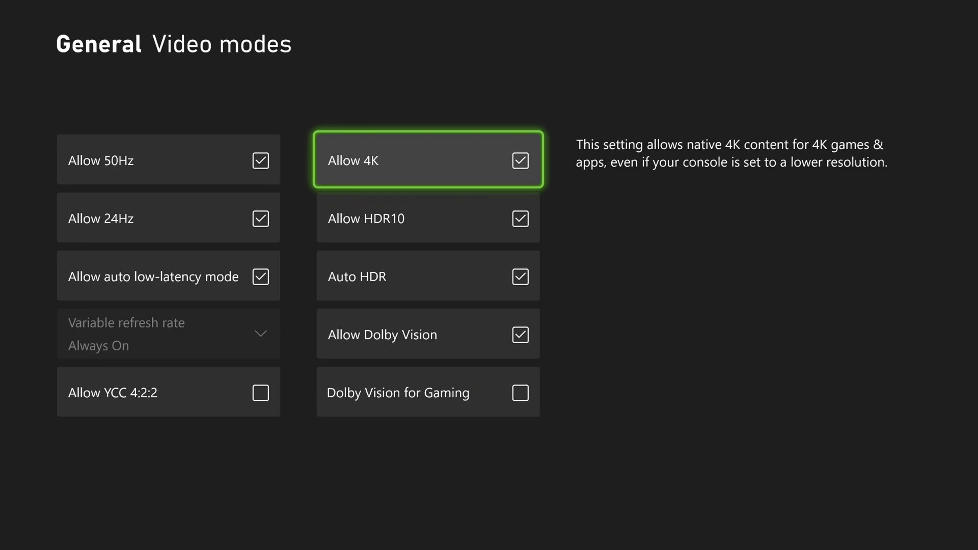
pyautogui.press('Down')
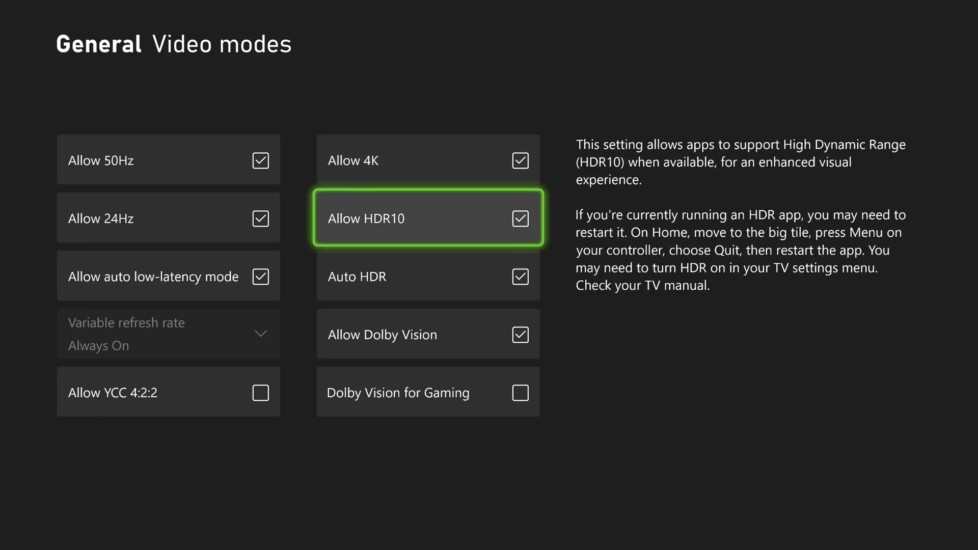
pyautogui.press('Down')
pyautogui.press('Down')
pyautogui.press('Down')
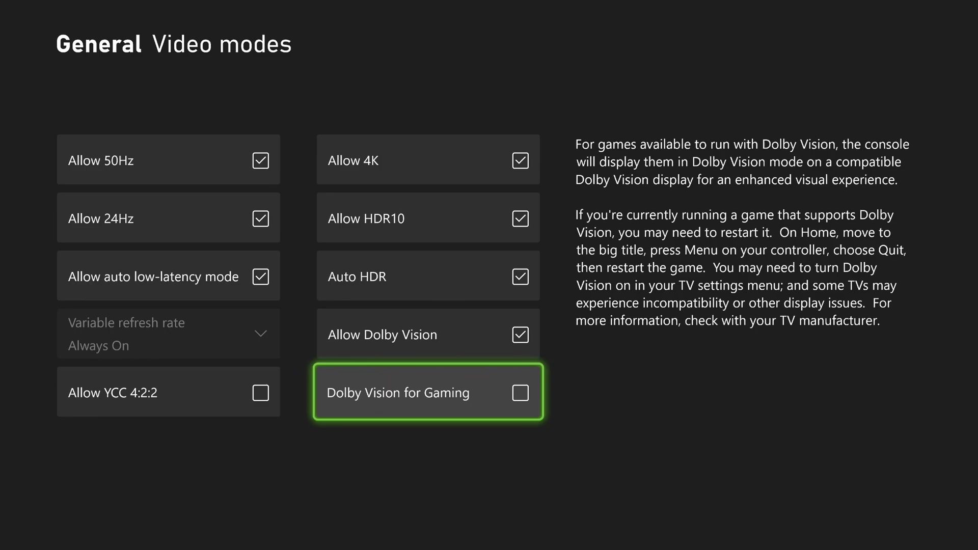
pyautogui.press('Up')
pyautogui.press('Up')
pyautogui.press('Up')
pyautogui.press('Down')
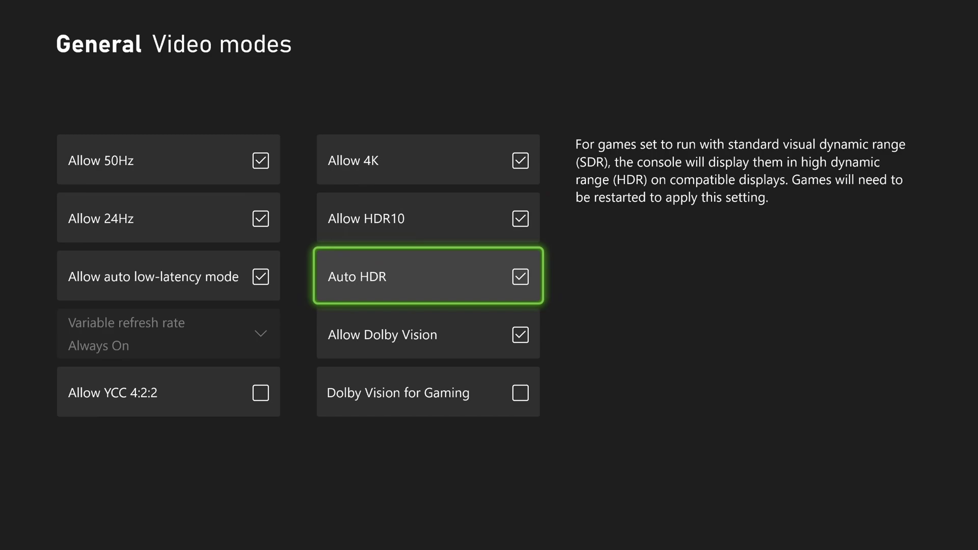
# - In Video fidelity & overscan, keep colour depth at 30 bits per pixel (10-bit) instead of 24-bit
pyautogui.press('Escape')
pyautogui.press('Down')
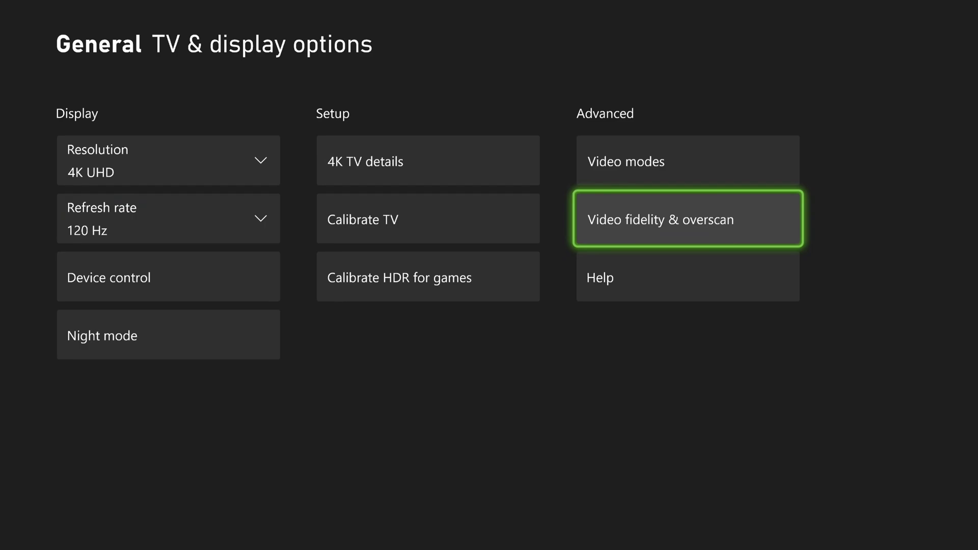
pyautogui.press('Return')
pyautogui.press('Right')
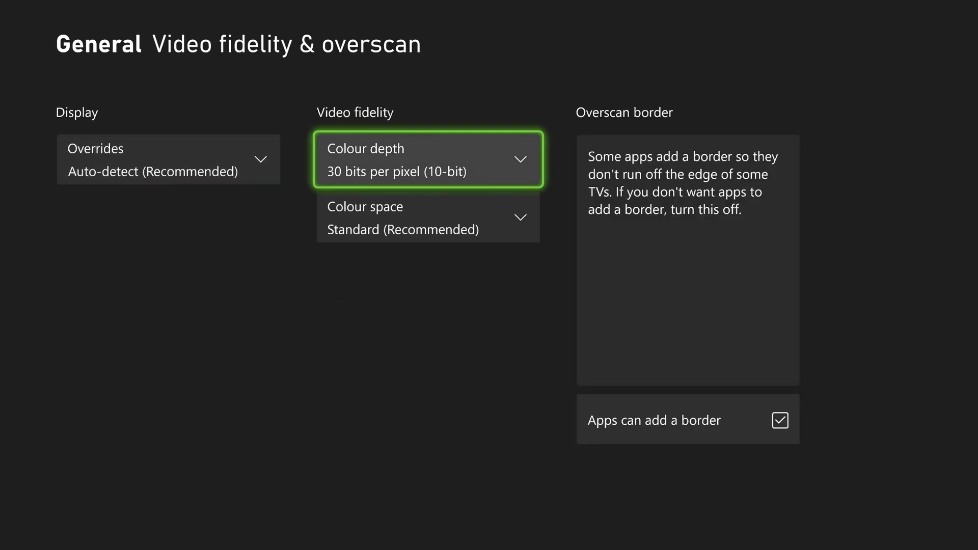
pyautogui.press('Return')
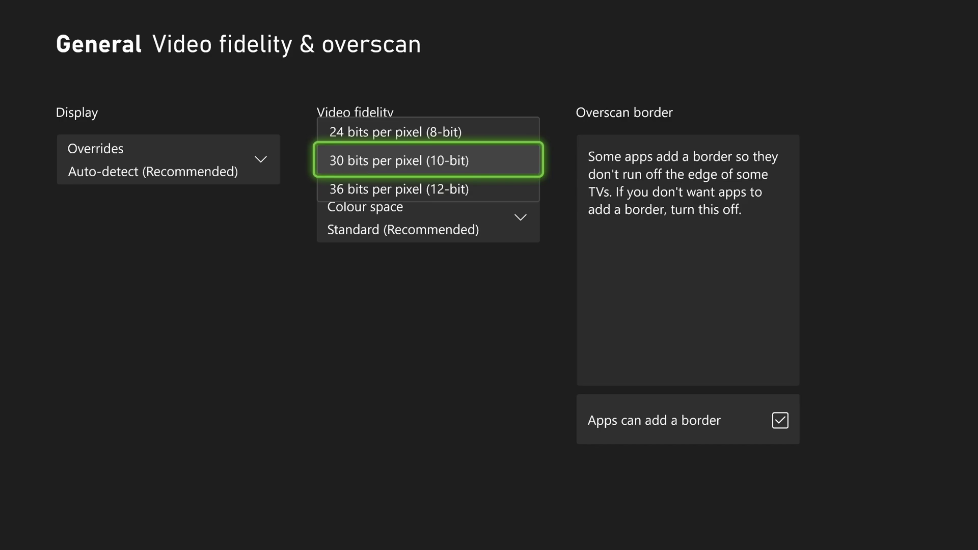
pyautogui.press('Up')
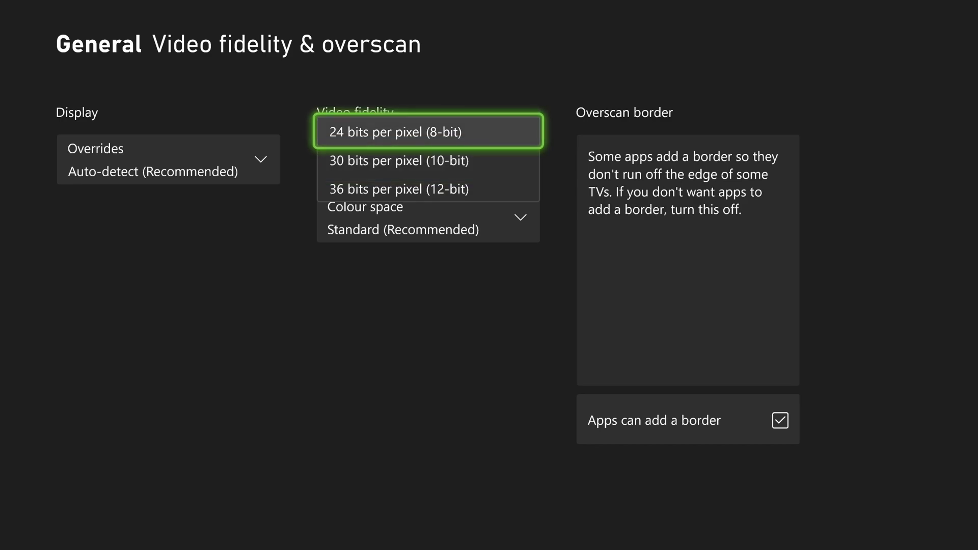
pyautogui.press('Down')
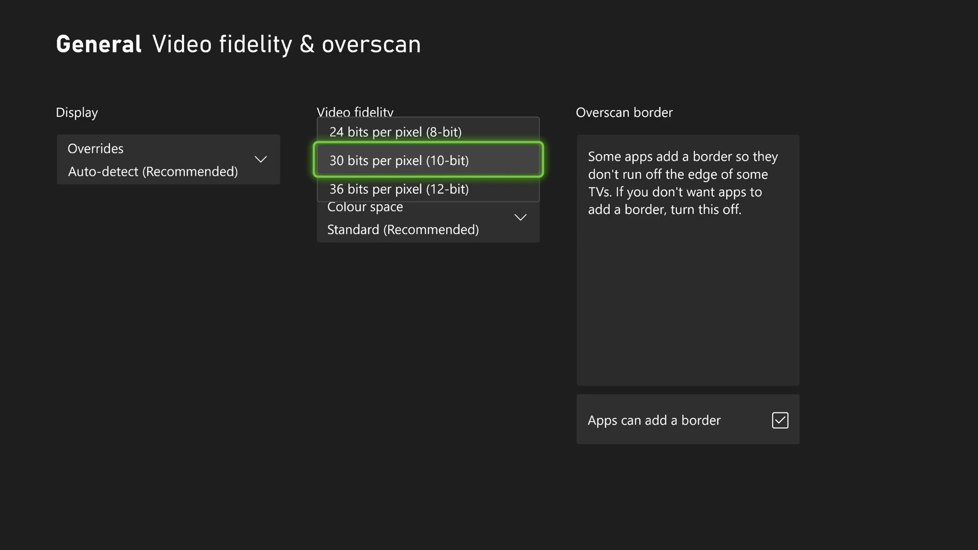
pyautogui.press('Return')
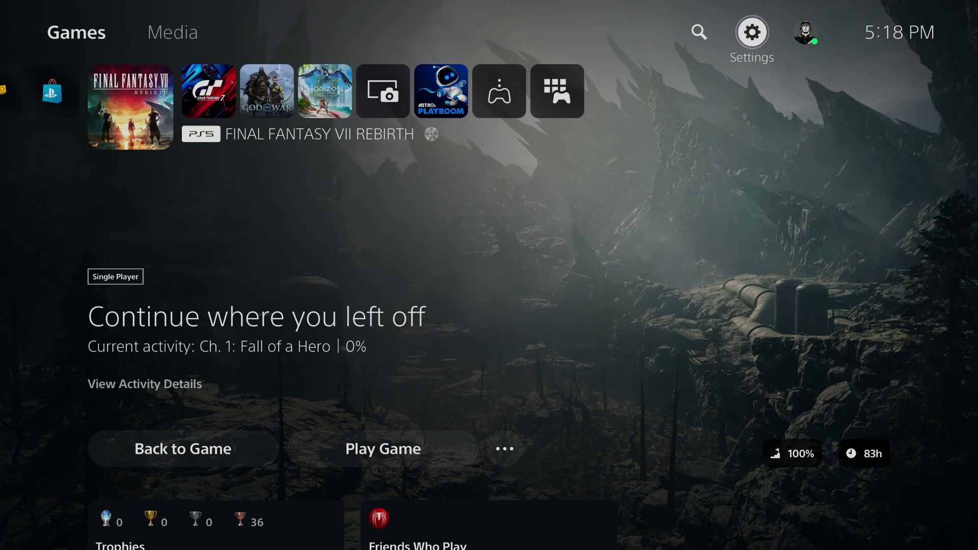
# - Open PS5 Screen and Video settings and check the current 3840 × 2160 60 Hz output signal
pyautogui.press('Right')
pyautogui.press('Left')
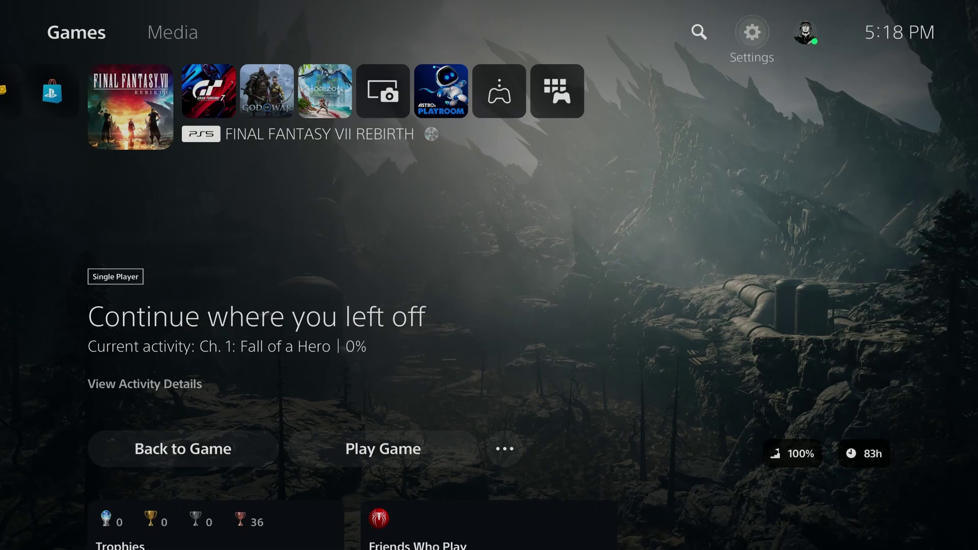
pyautogui.press('Return')
pyautogui.press('Down')
pyautogui.press('Down')
pyautogui.press('Down')
pyautogui.press('Down')
pyautogui.press('Down')
pyautogui.press('Down')
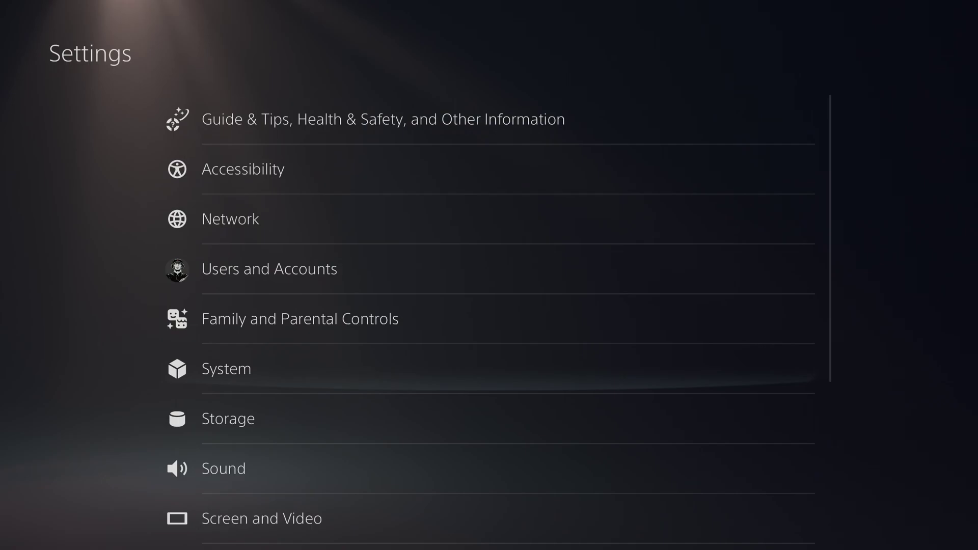
pyautogui.press('Return')
pyautogui.press('Right')
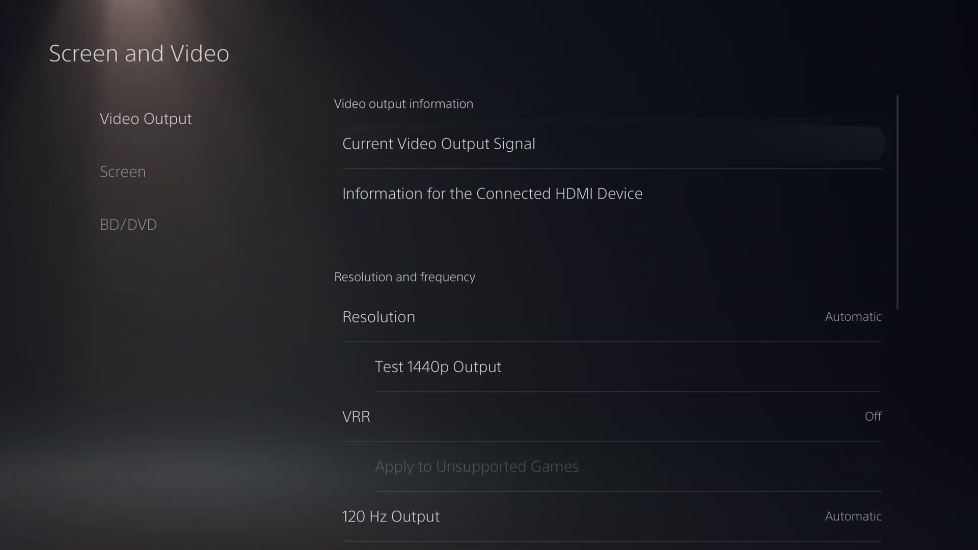
pyautogui.press('Return')
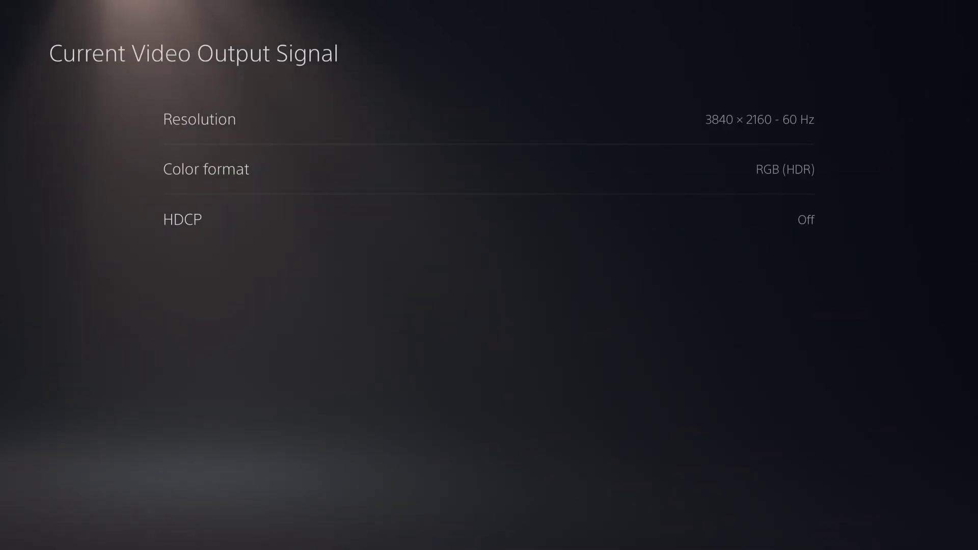
pyautogui.press('Escape')
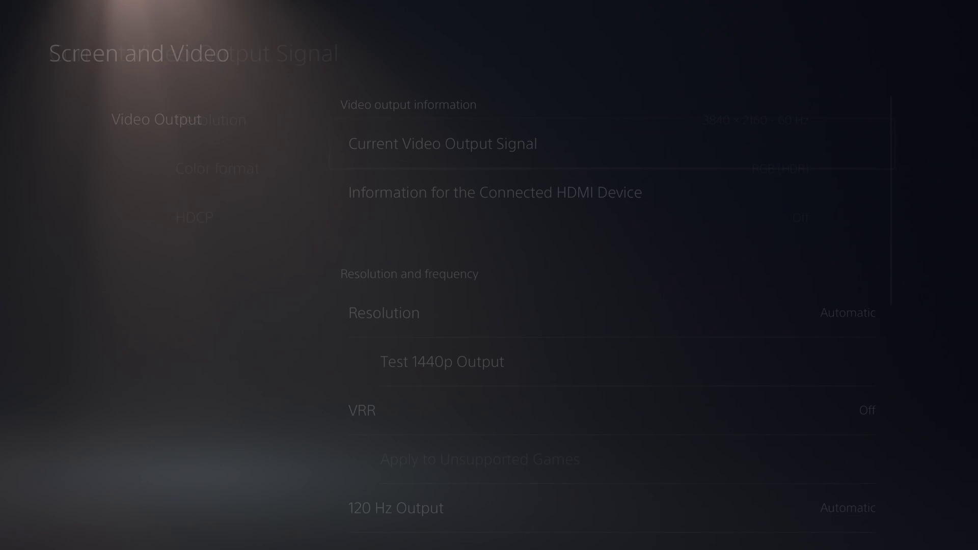
# - Browse the 2160p and 1440p resolution choices, leaving resolution on Automatic
pyautogui.press('Down')
pyautogui.press('Down')
pyautogui.press('Down')
pyautogui.press('Up')
pyautogui.press('Return')
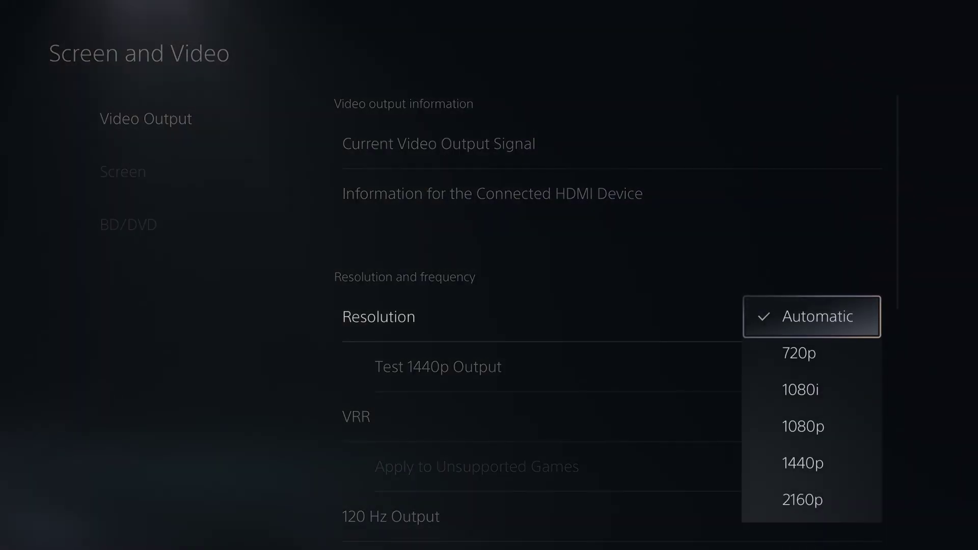
pyautogui.press('Down')
pyautogui.press('Down')
pyautogui.press('Down')
pyautogui.press('Down')
pyautogui.press('Down')
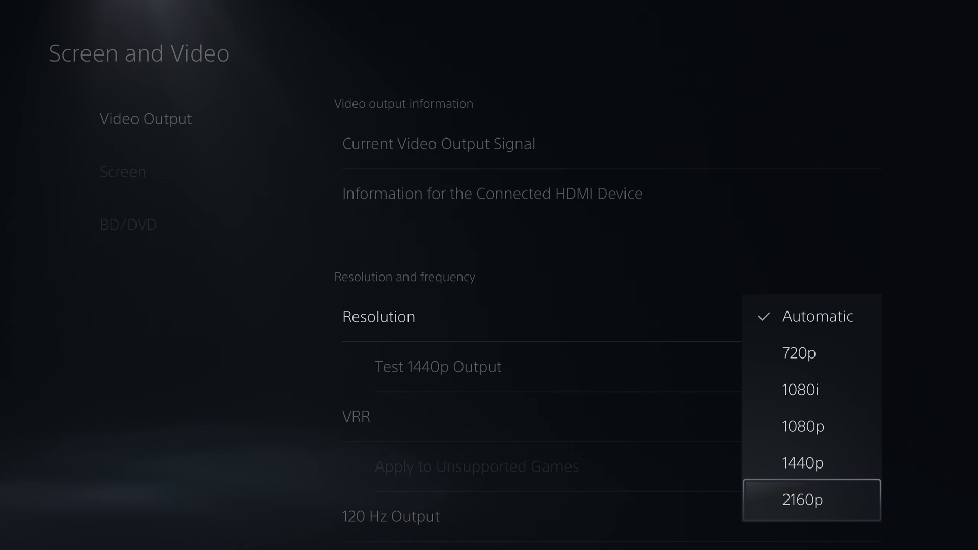
pyautogui.press('Up')
pyautogui.press('Up')
pyautogui.press('Up')
pyautogui.press('Up')
pyautogui.press('Up')
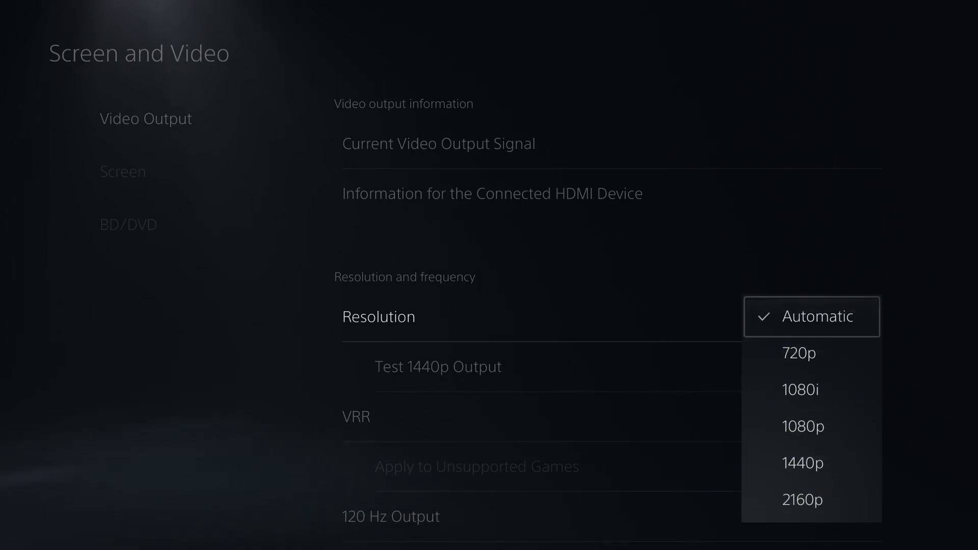
pyautogui.press('Down')
pyautogui.press('Down')
pyautogui.press('Down')
pyautogui.press('Down')
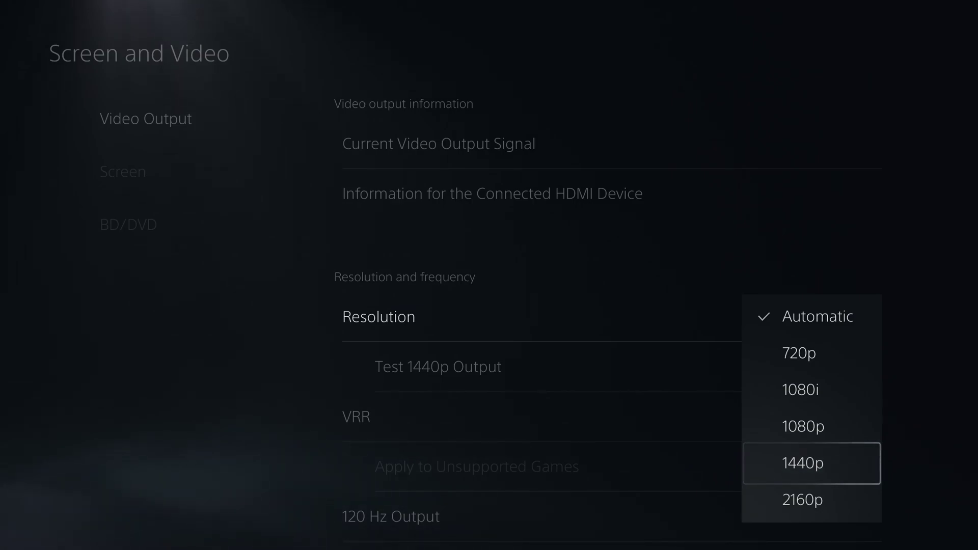
pyautogui.press('Escape')
pyautogui.press('Down')
pyautogui.press('Down')
pyautogui.press('Down')
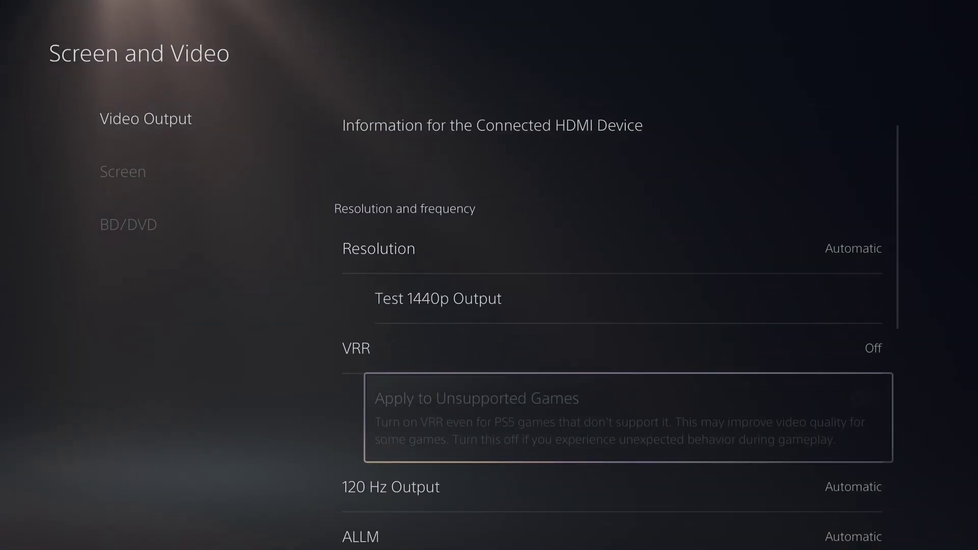
pyautogui.press('Up')
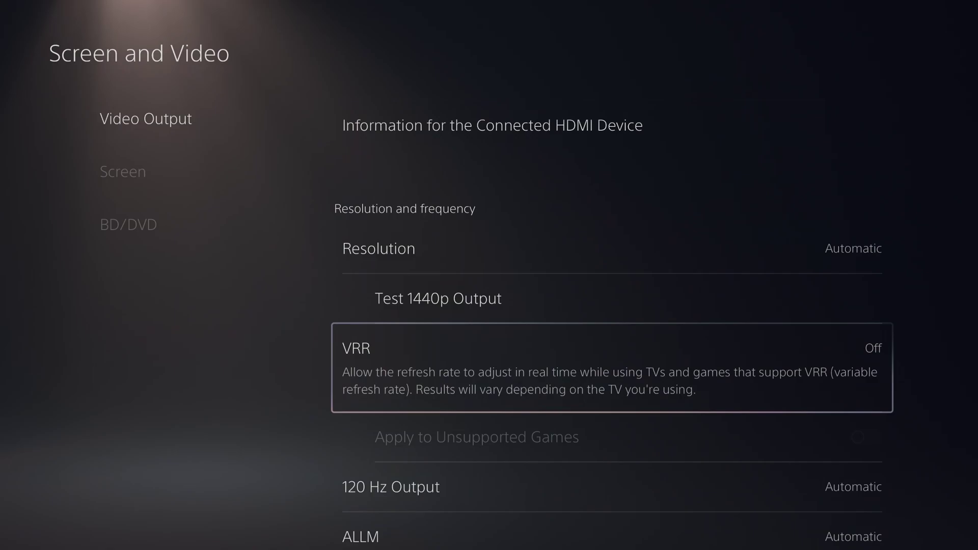
# - Keep 120 Hz Output on Automatic and view the Video Transfer Rate options (-1, -2)
pyautogui.press('Down')
pyautogui.press('Down')
pyautogui.press('Down')
pyautogui.press('Up')
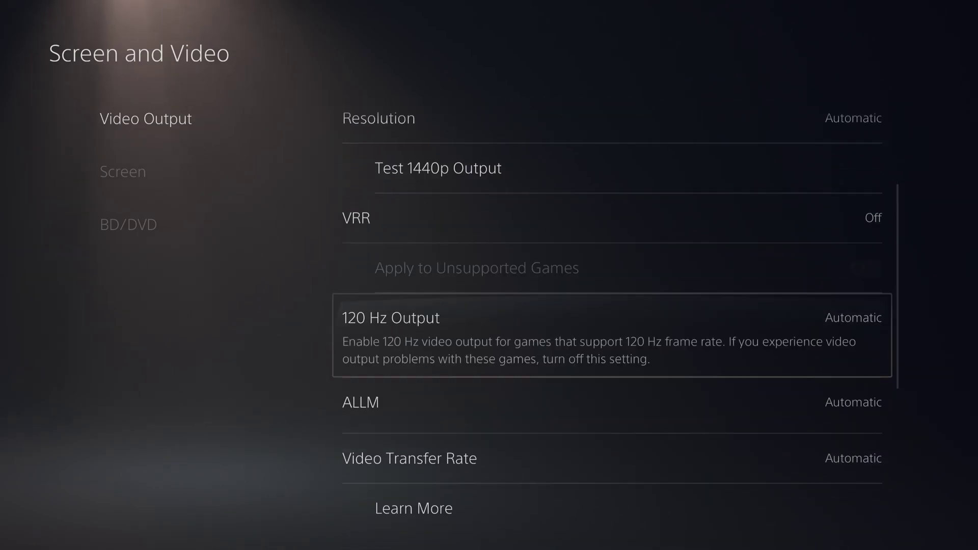
pyautogui.press('Return')
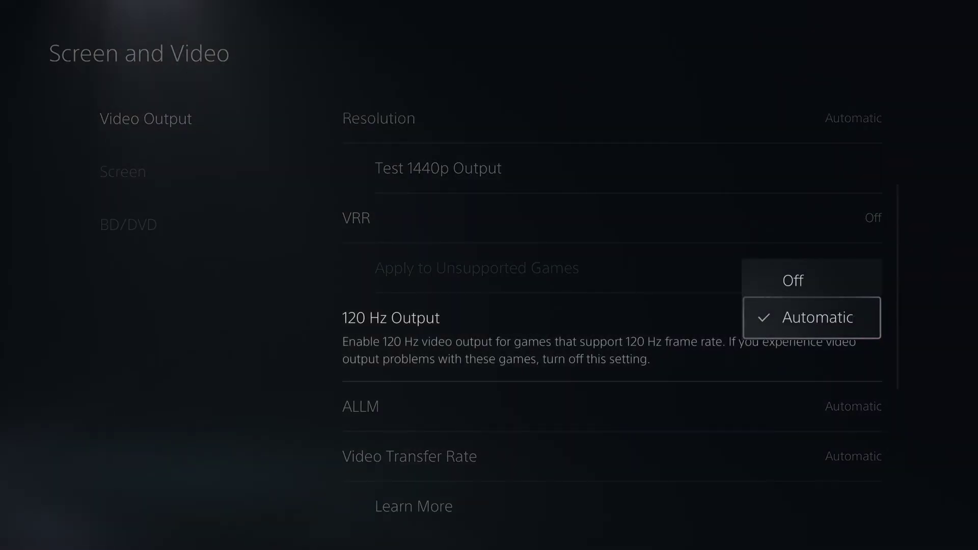
pyautogui.press('Return')
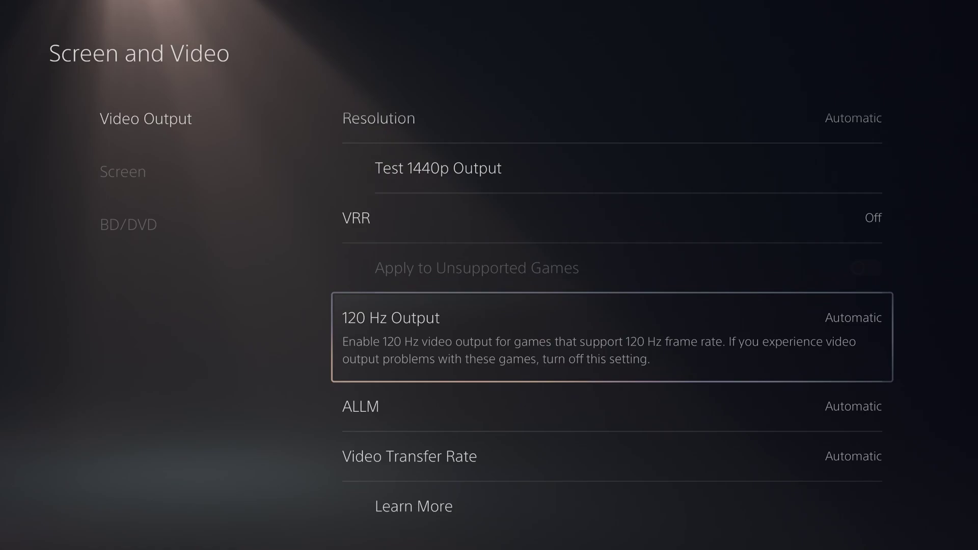
pyautogui.press('Down')
pyautogui.press('Down')
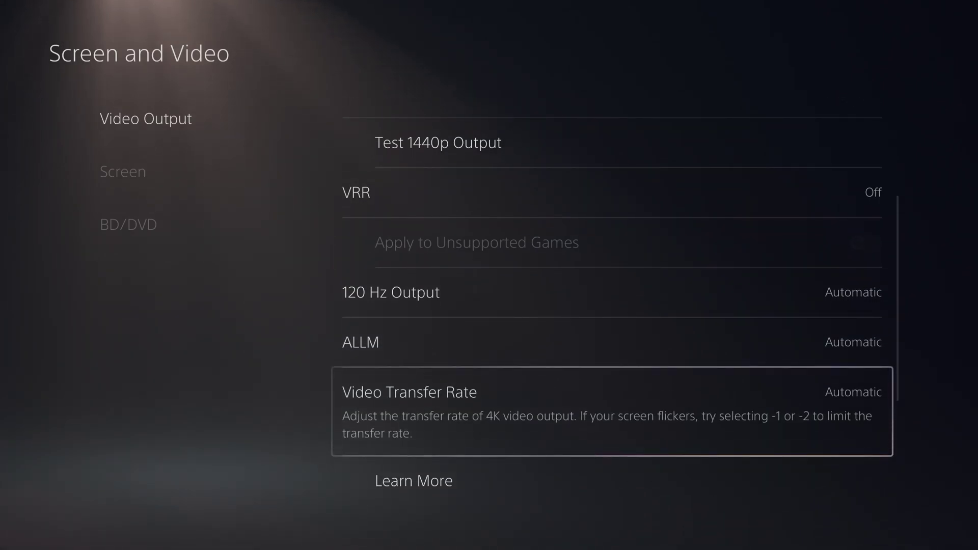
pyautogui.press('Return')
pyautogui.press('Down')
pyautogui.press('Down')
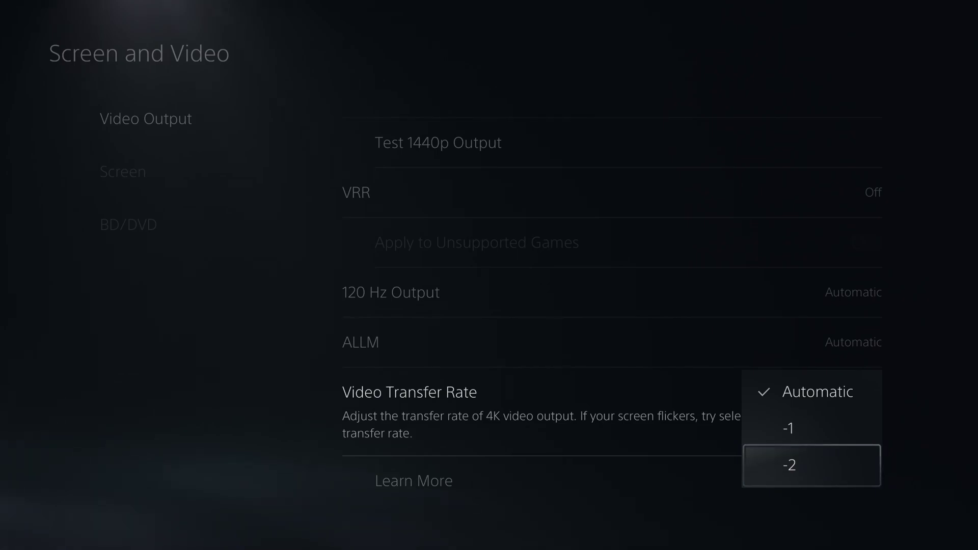
# - Leave Video Transfer Rate and Deep Color Output on Automatic, check RGB Range, and return to Settings
pyautogui.press('Escape')
pyautogui.press('Down')
pyautogui.press('Down')
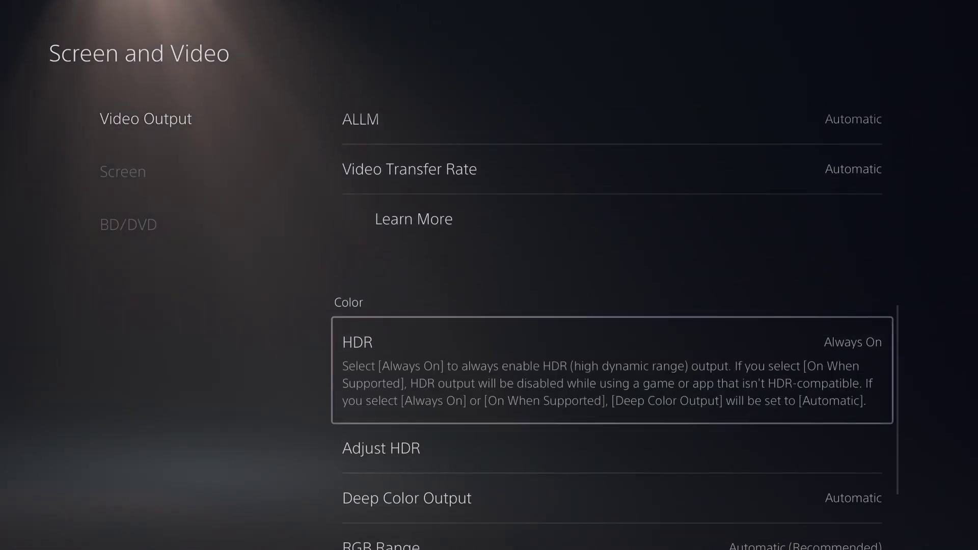
pyautogui.press('Down')
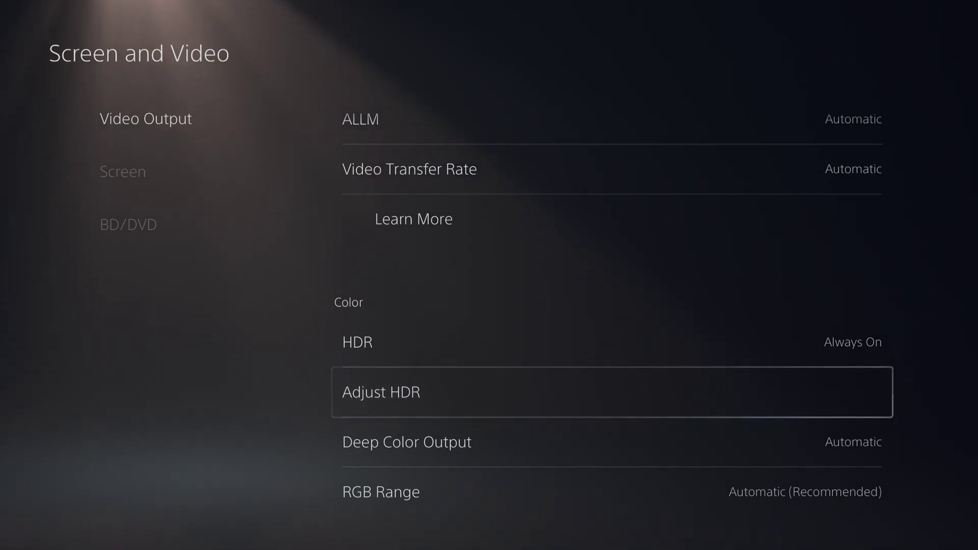
pyautogui.press('Down')
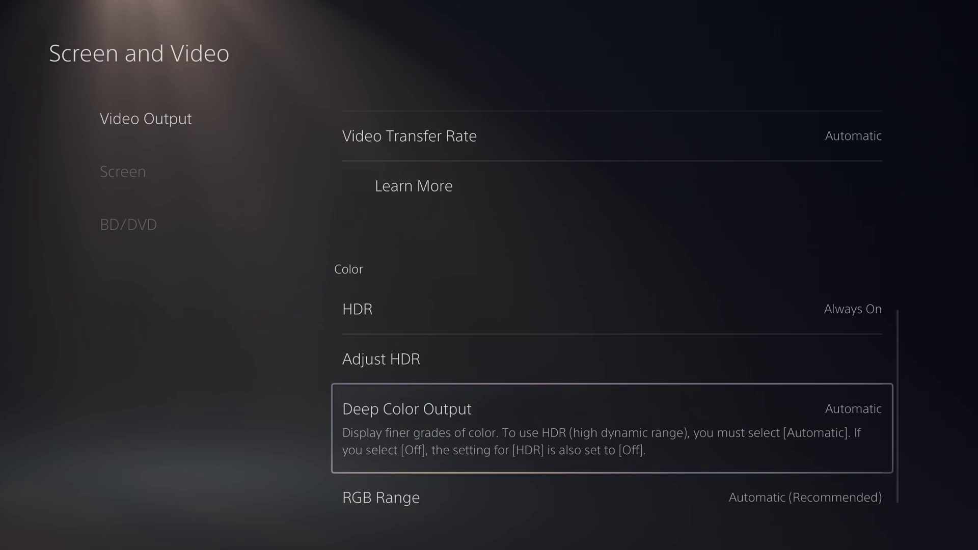
pyautogui.press('Return')
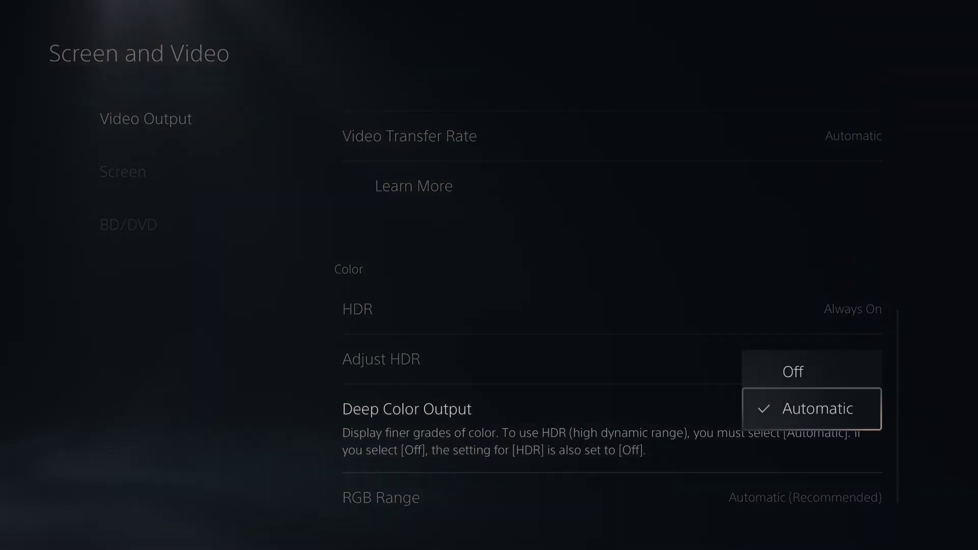
pyautogui.press('Return')
pyautogui.press('Down')
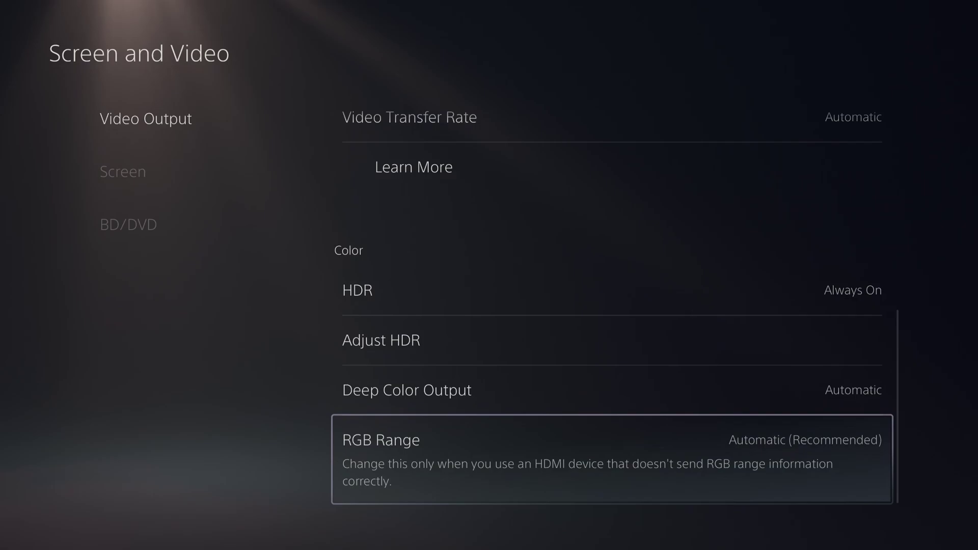
pyautogui.press('Escape')
pyautogui.press('Escape')
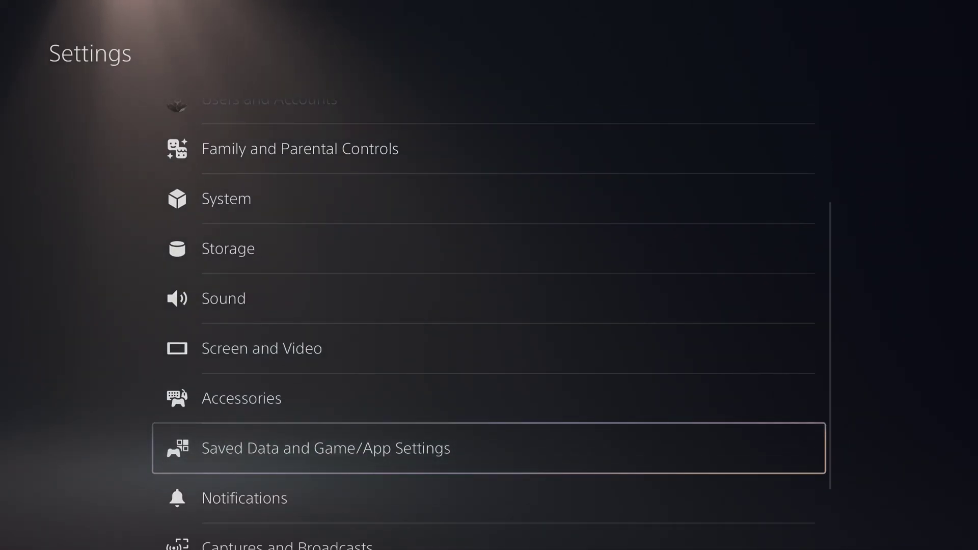
# - Set the Game Presets preference under Saved Data and Game/App Settings to Performance Mode
pyautogui.press('Return')
pyautogui.press('Down')
pyautogui.press('Down')
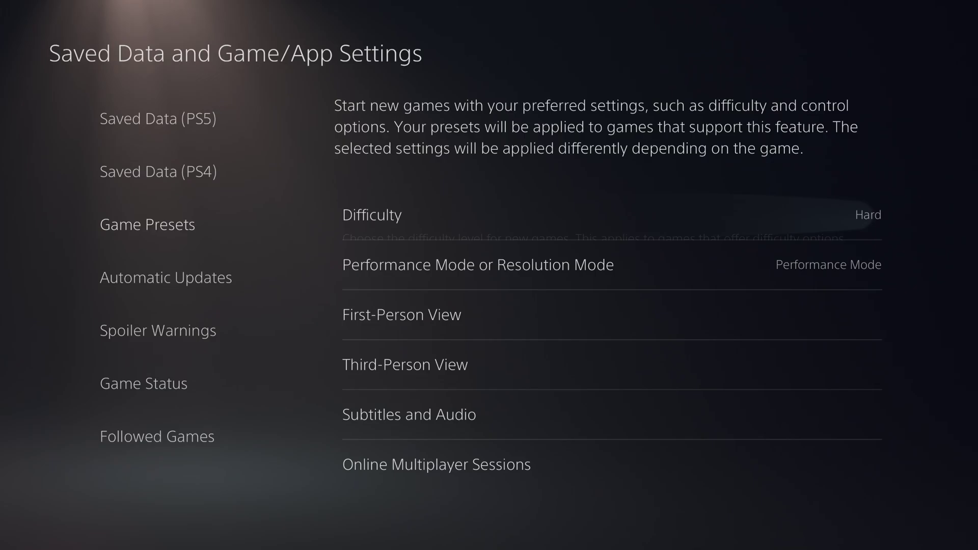
pyautogui.press('Down')
pyautogui.press('Return')
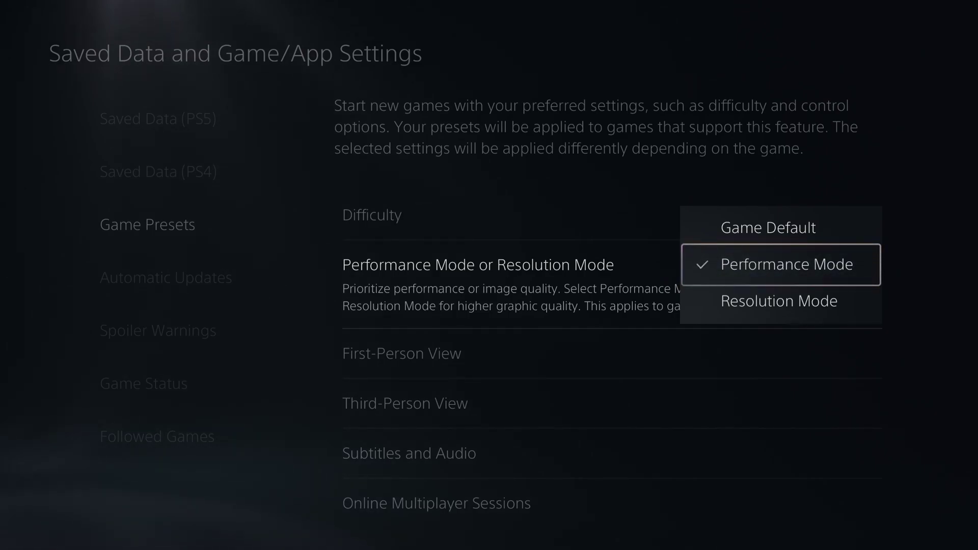
pyautogui.press('Return')
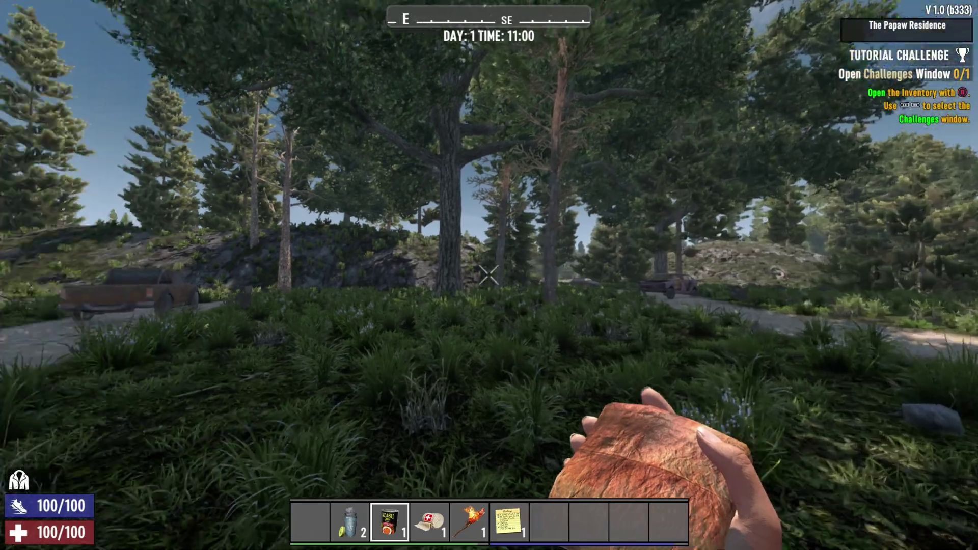
# - Walk toward the road and look around the Pine Forest
pyautogui.press('w')
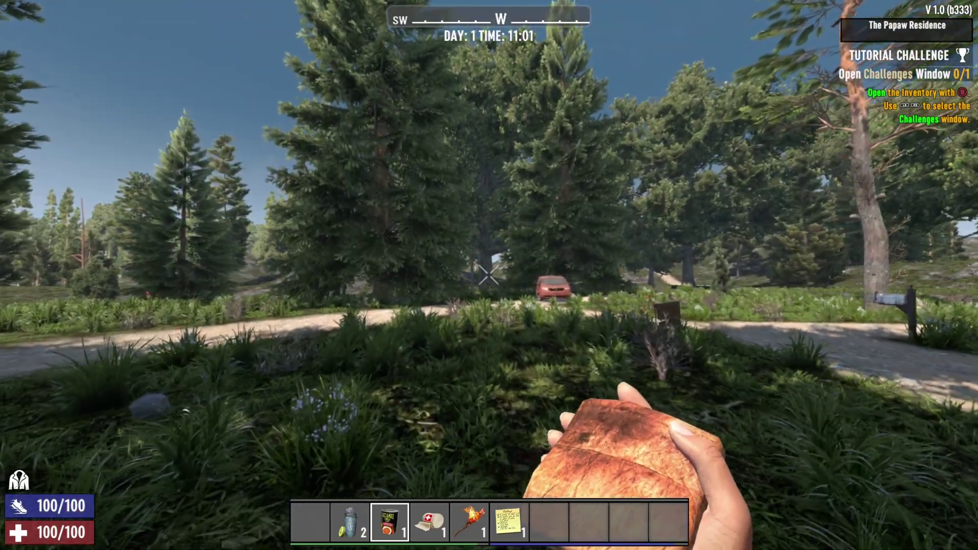
pyautogui.press('Left')
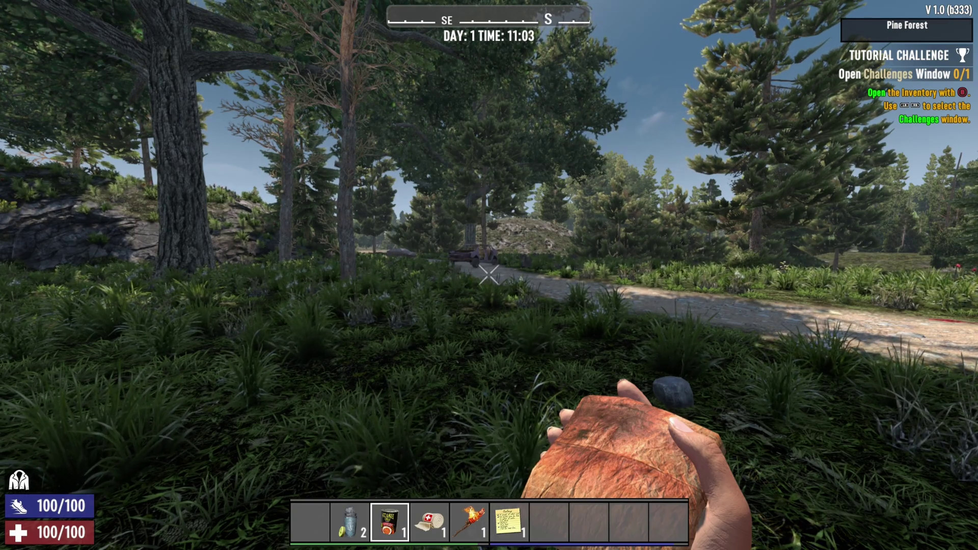
# - Pause 7 Days to Die and open Options > Video
pyautogui.press('Escape')
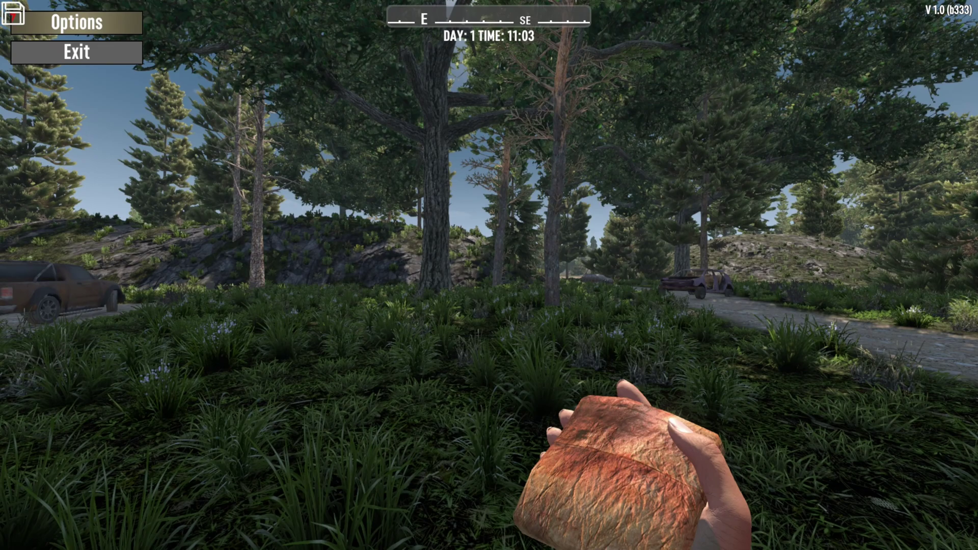
pyautogui.press('Return')
pyautogui.press('Down')
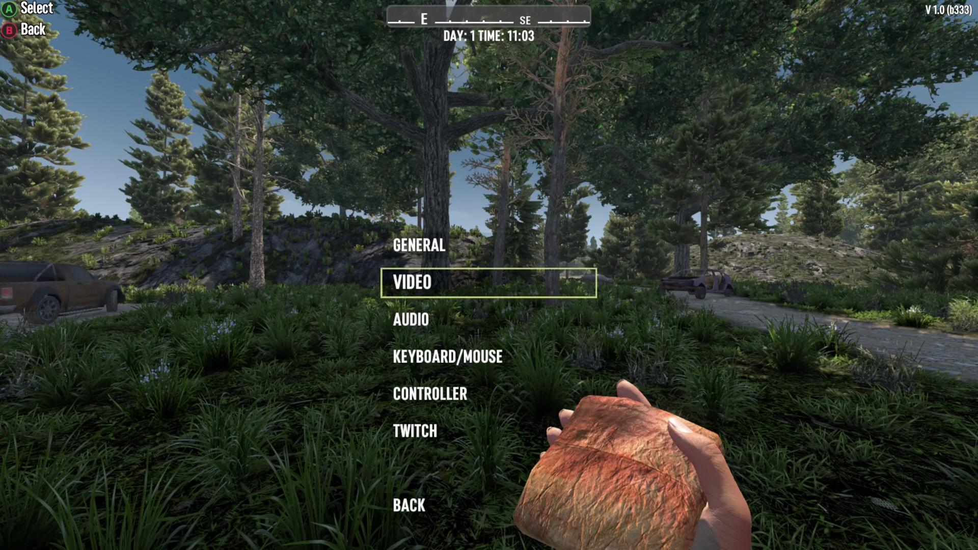
pyautogui.press('Return')
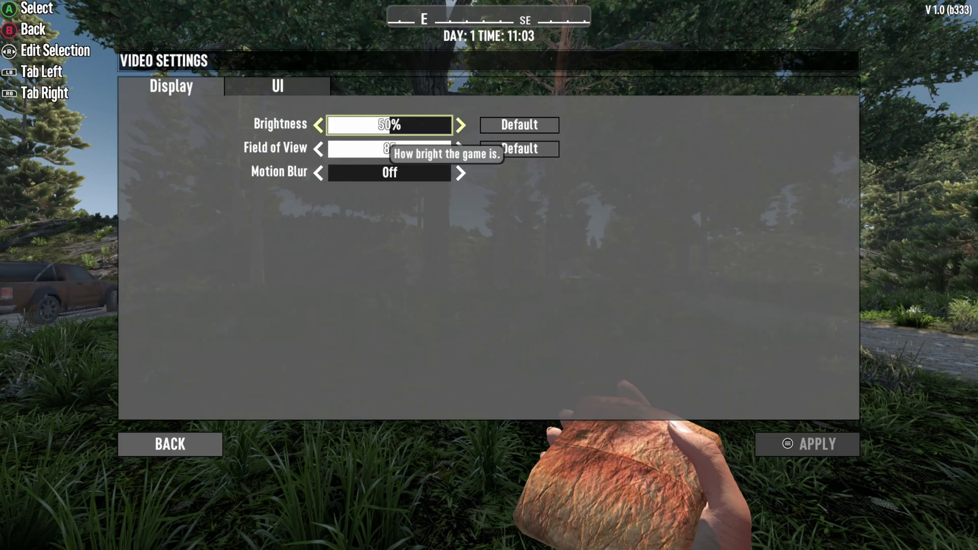
# - Lower the Field of View from 85 to 65 and confirm Motion Blur is Off
pyautogui.press('Down')
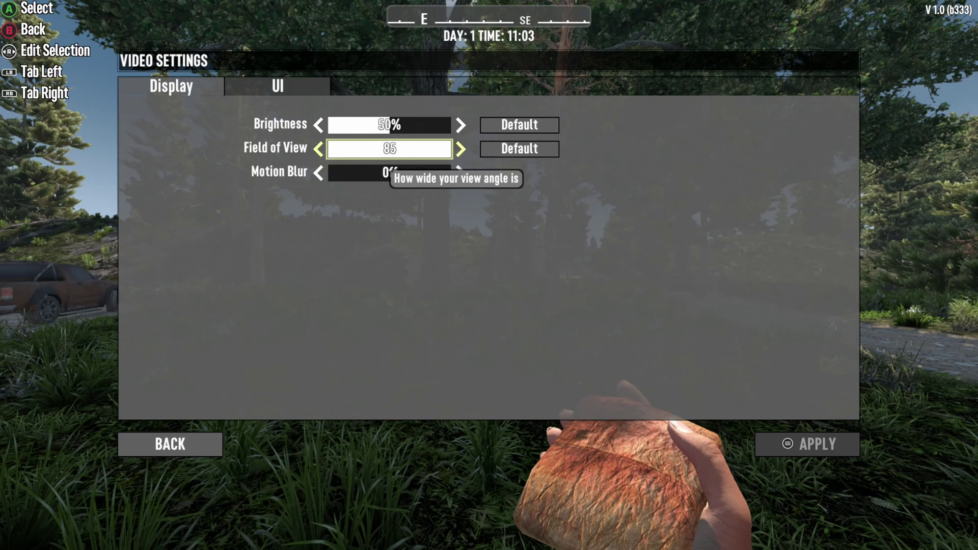
pyautogui.press('Down')
pyautogui.press('Down')
pyautogui.press('Up')
pyautogui.press('Up')
pyautogui.press('Left')
pyautogui.press('Left')
pyautogui.press('Left')
pyautogui.press('Left')
pyautogui.press('Left')
pyautogui.press('Left')
pyautogui.press('Left')
pyautogui.press('Left')
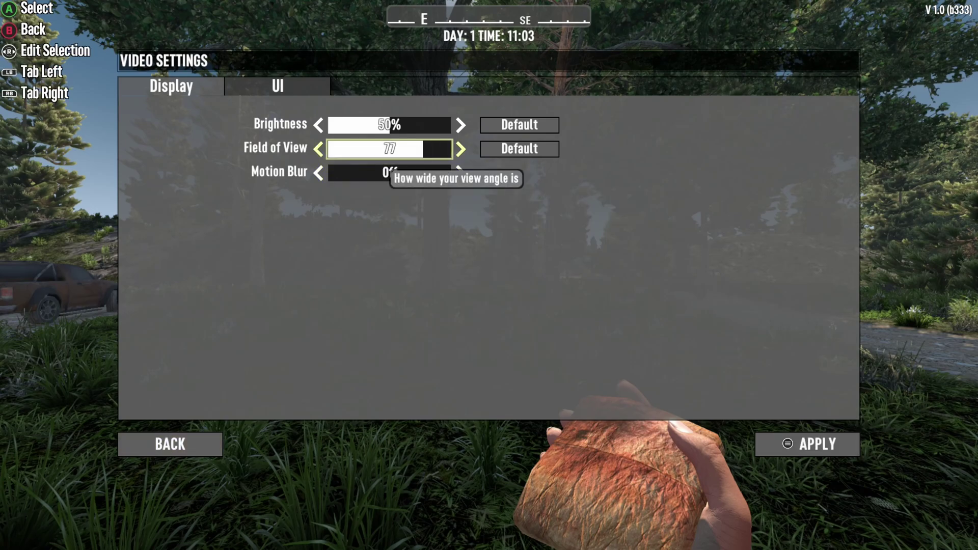
pyautogui.press('Right')
pyautogui.press('Right')
pyautogui.press('Right')
pyautogui.press('Right')
pyautogui.press('Left')
pyautogui.press('Left')
pyautogui.press('Left')
pyautogui.press('Left')
pyautogui.press('Left')
pyautogui.press('Left')
pyautogui.press('Left')
pyautogui.press('Left')
pyautogui.press('Left')
pyautogui.press('Left')
pyautogui.press('Left')
pyautogui.press('Left')
pyautogui.press('Left')
pyautogui.press('Left')
pyautogui.press('Left')
pyautogui.press('Left')
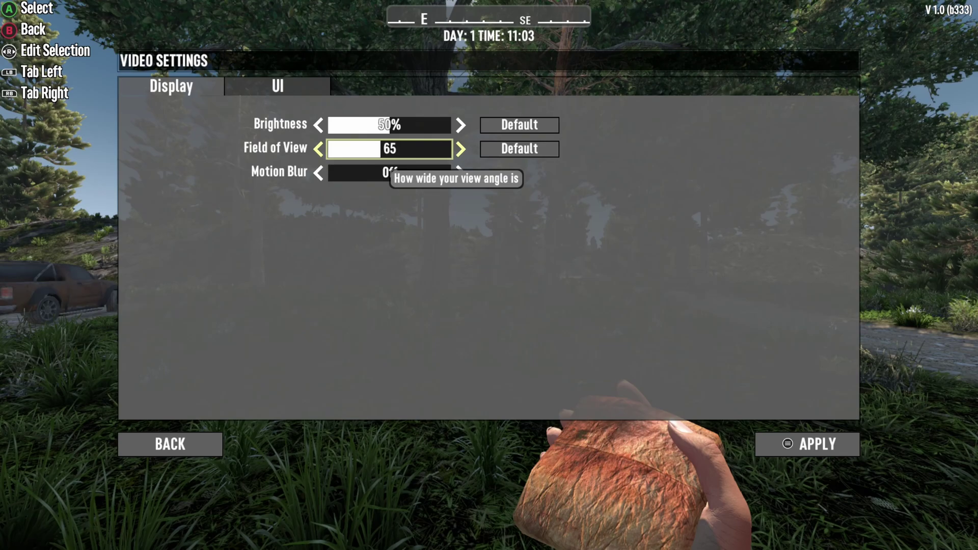
pyautogui.press('Right')
pyautogui.press('Right')
pyautogui.press('Left')
pyautogui.press('Left')
pyautogui.press('Down')
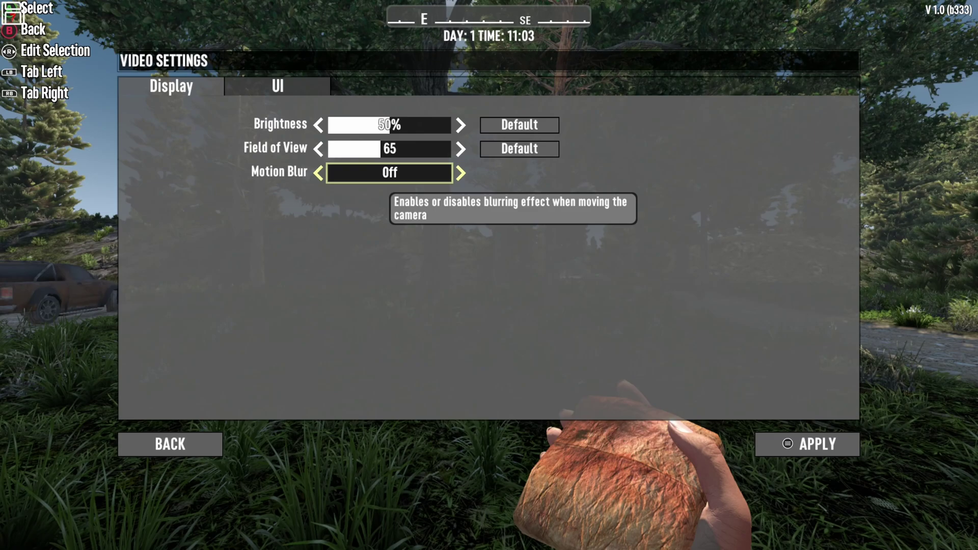
pyautogui.press('Up')
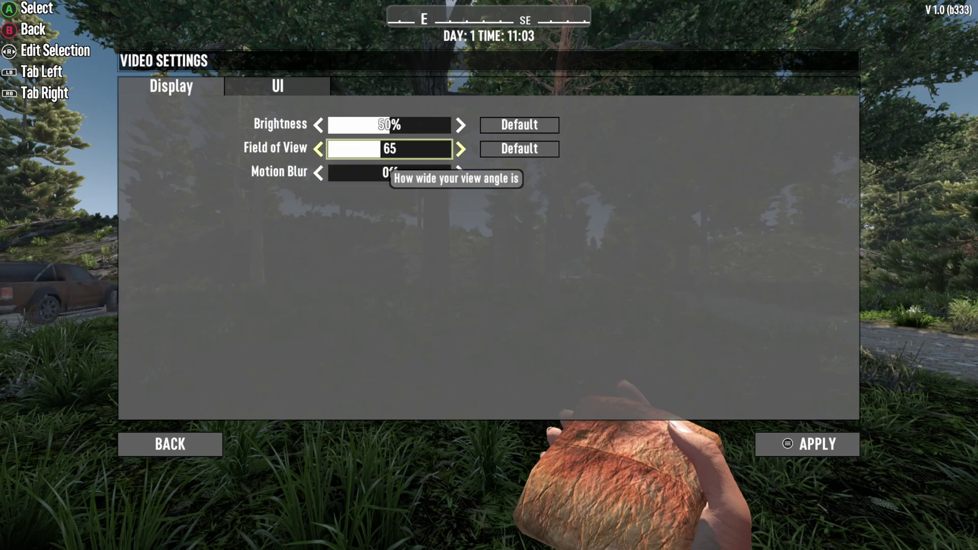
pyautogui.press('Down')
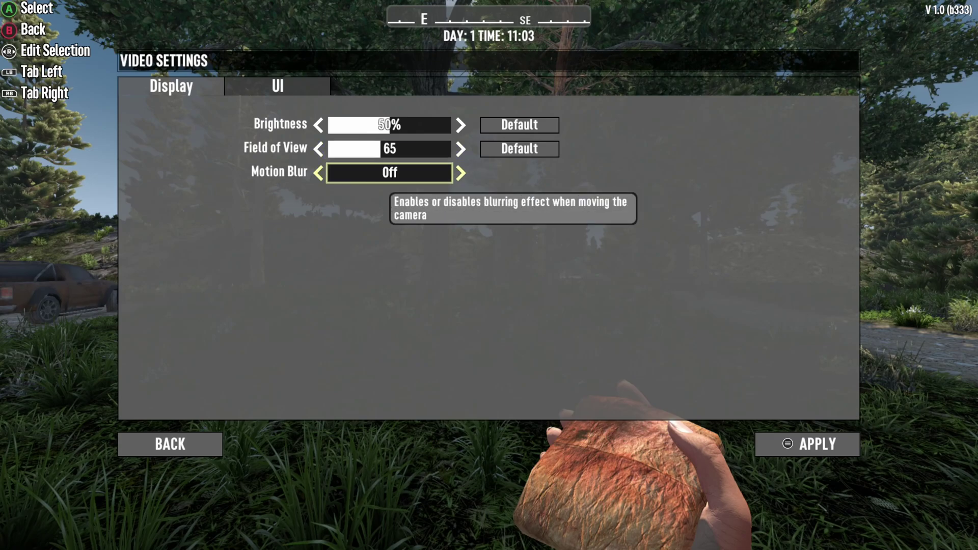
# - Back out of the video settings and resume play in the Pine Forest at 65 FOV
pyautogui.press('Escape')
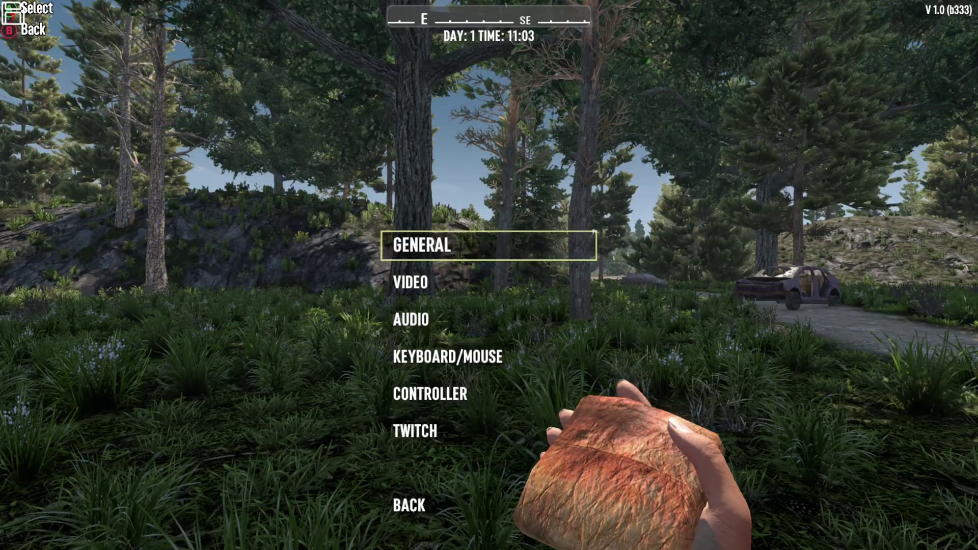
pyautogui.press('Escape')
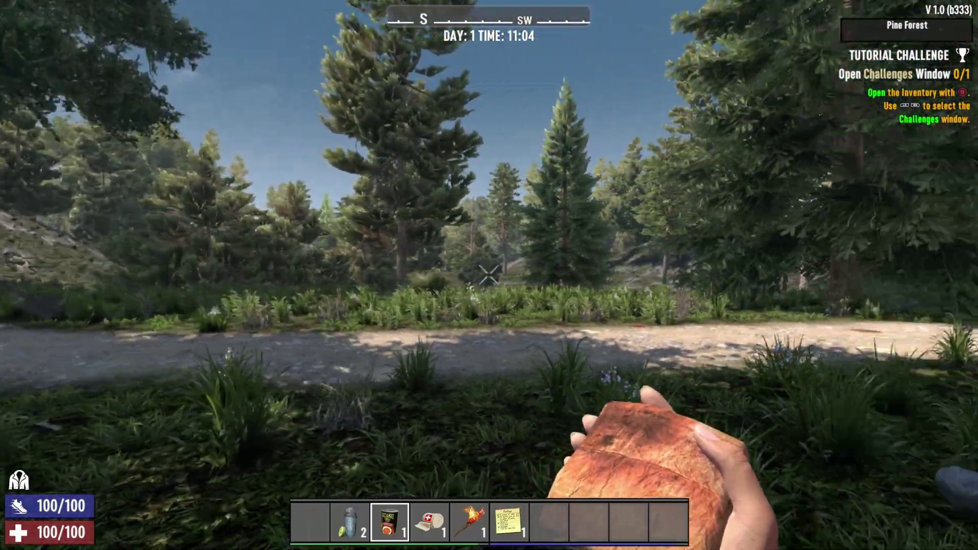